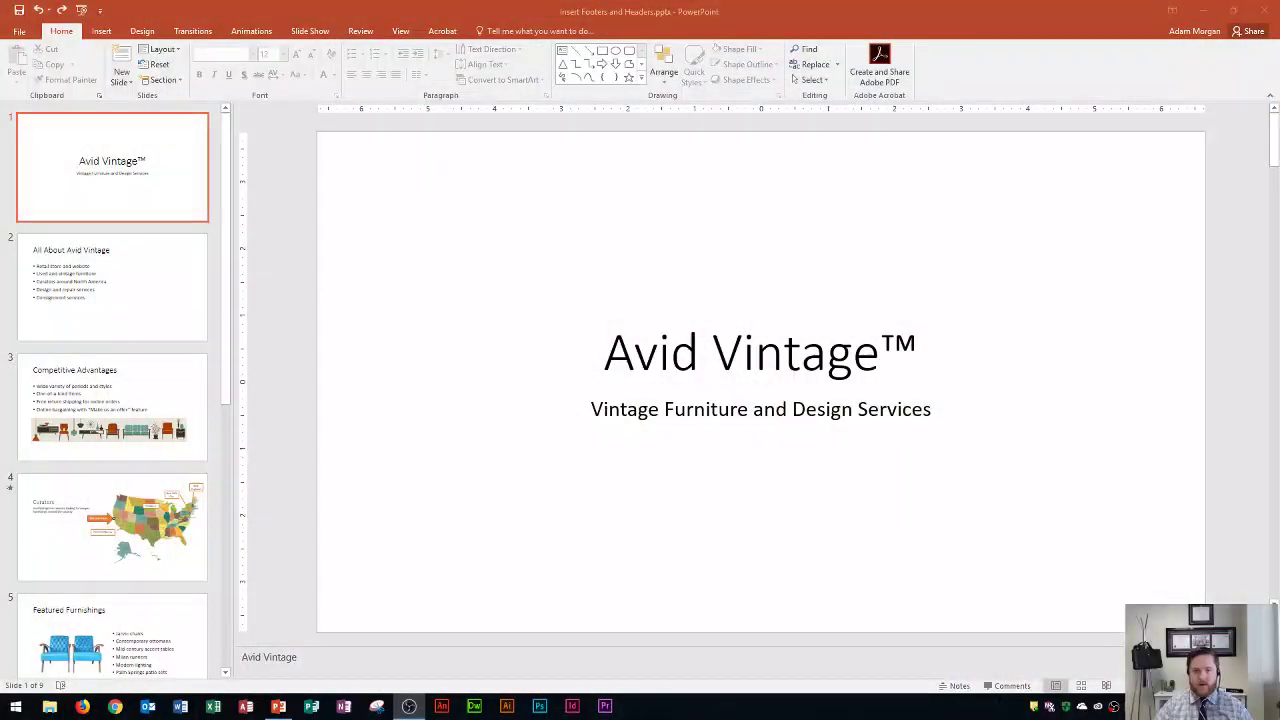
Step: Bring the PowerPoint window with the Avid Vintage presentation into focus
{"action": "left_click", "coordinate": [330, 327]}
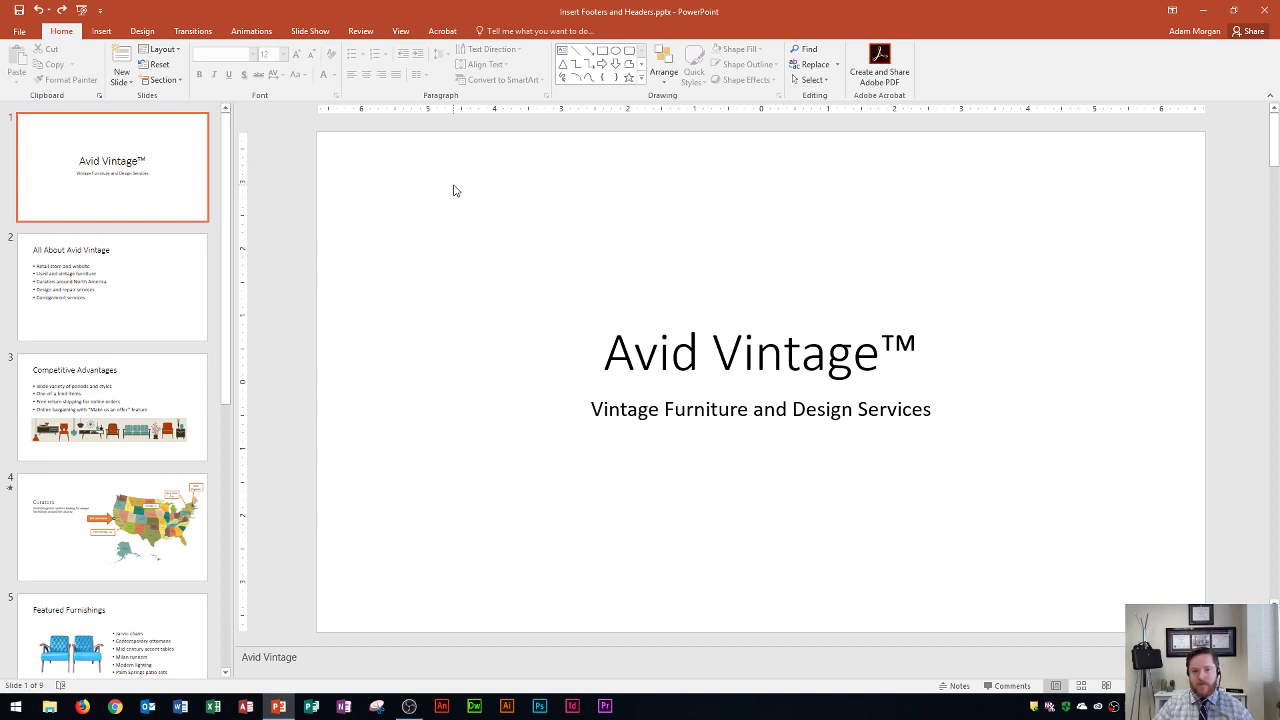
Step: Open the Header and Footer dialog from Insert, preview Notes and Handouts, then return to the Slide options
{"action": "left_click", "coordinate": [104, 34]}
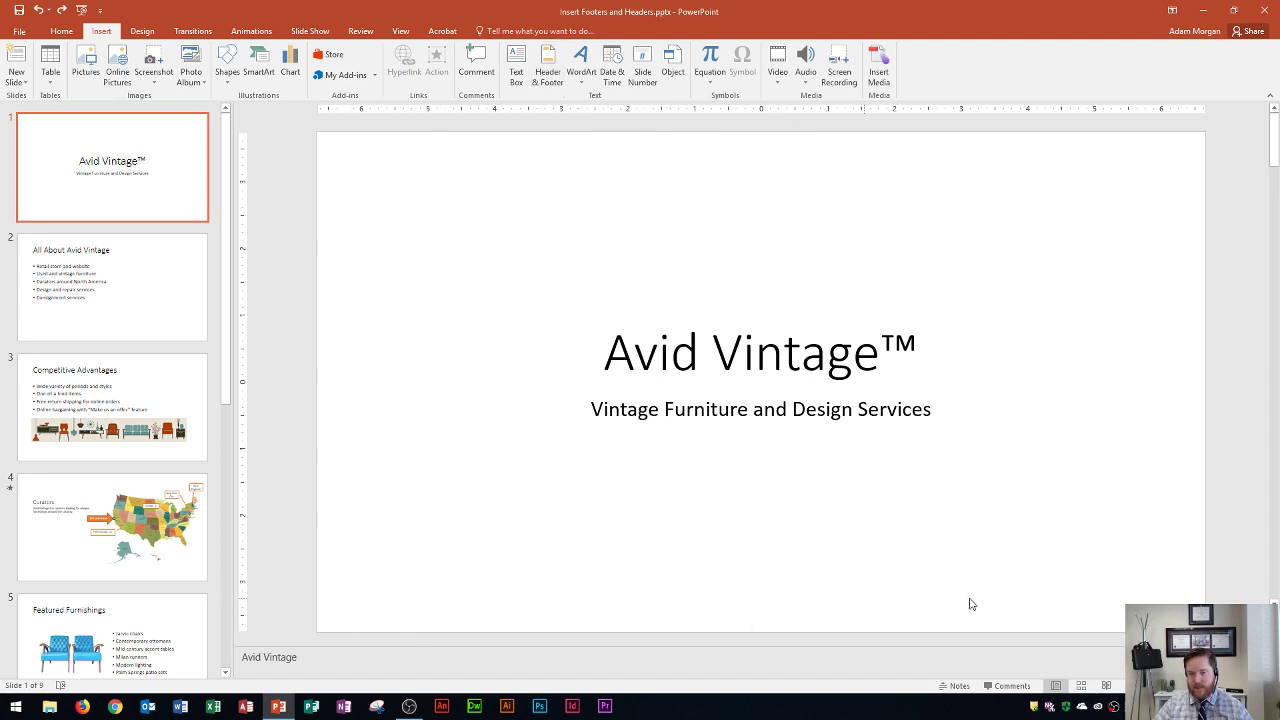
{"action": "left_click", "coordinate": [547, 75]}
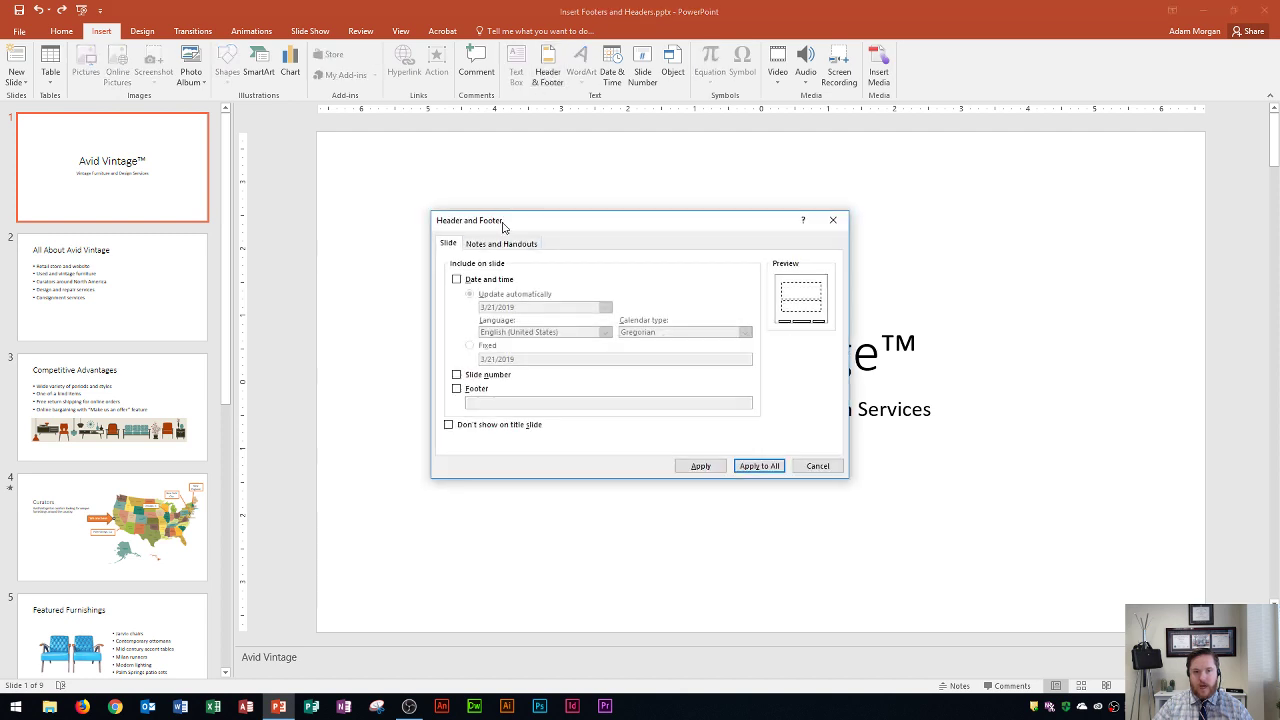
{"action": "left_click_drag", "start_coordinate": [503, 226], "coordinate": [512, 188]}
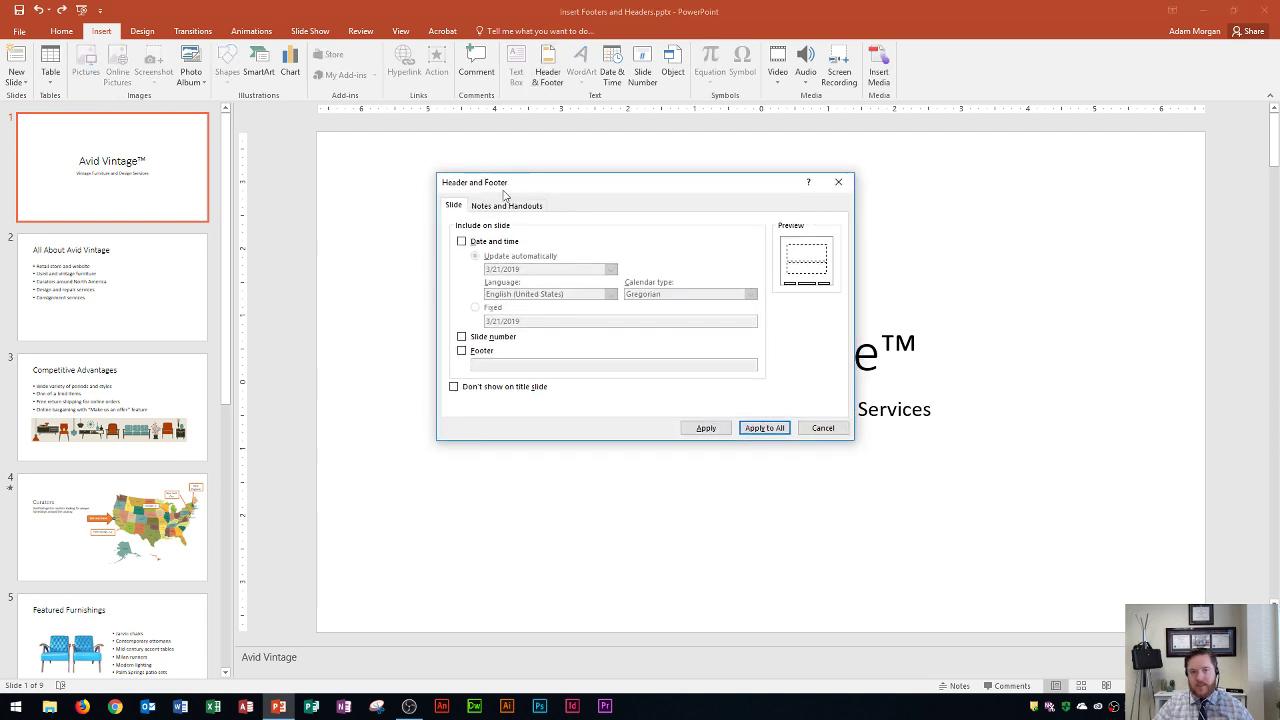
{"action": "left_click", "coordinate": [499, 207]}
{"action": "left_click", "coordinate": [453, 206]}
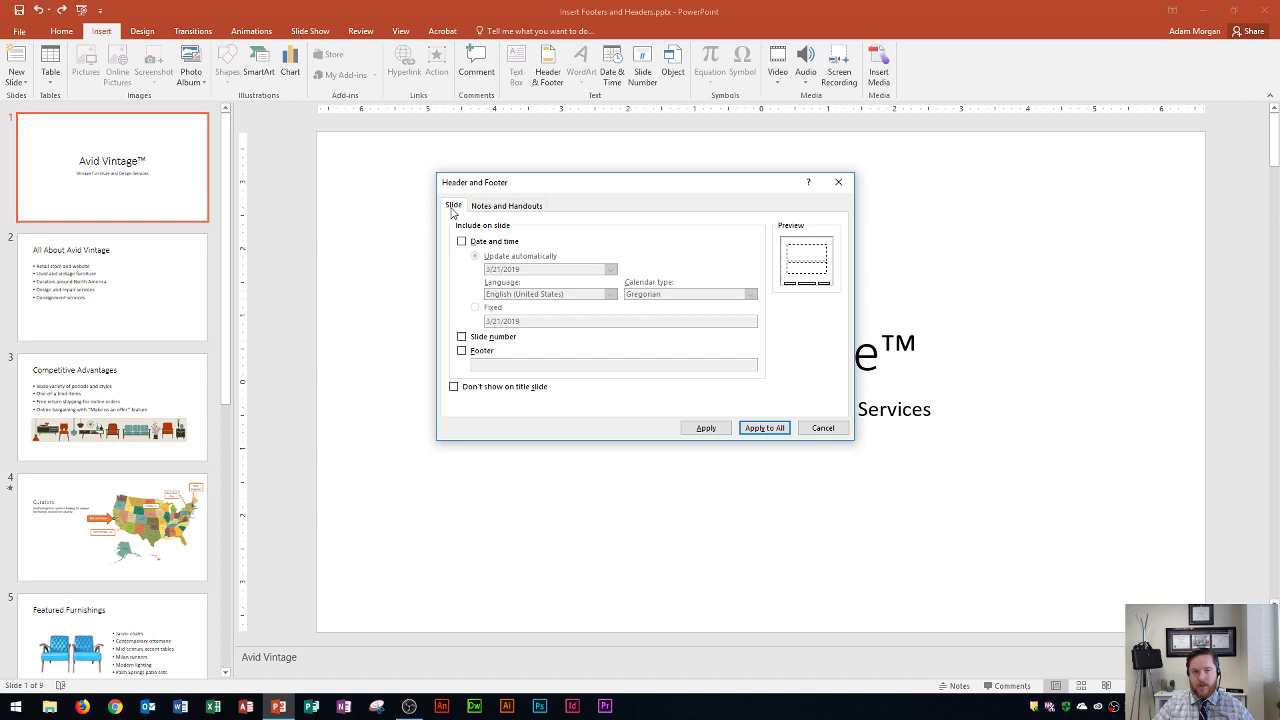
{"action": "left_click", "coordinate": [506, 206]}
{"action": "left_click", "coordinate": [457, 206]}
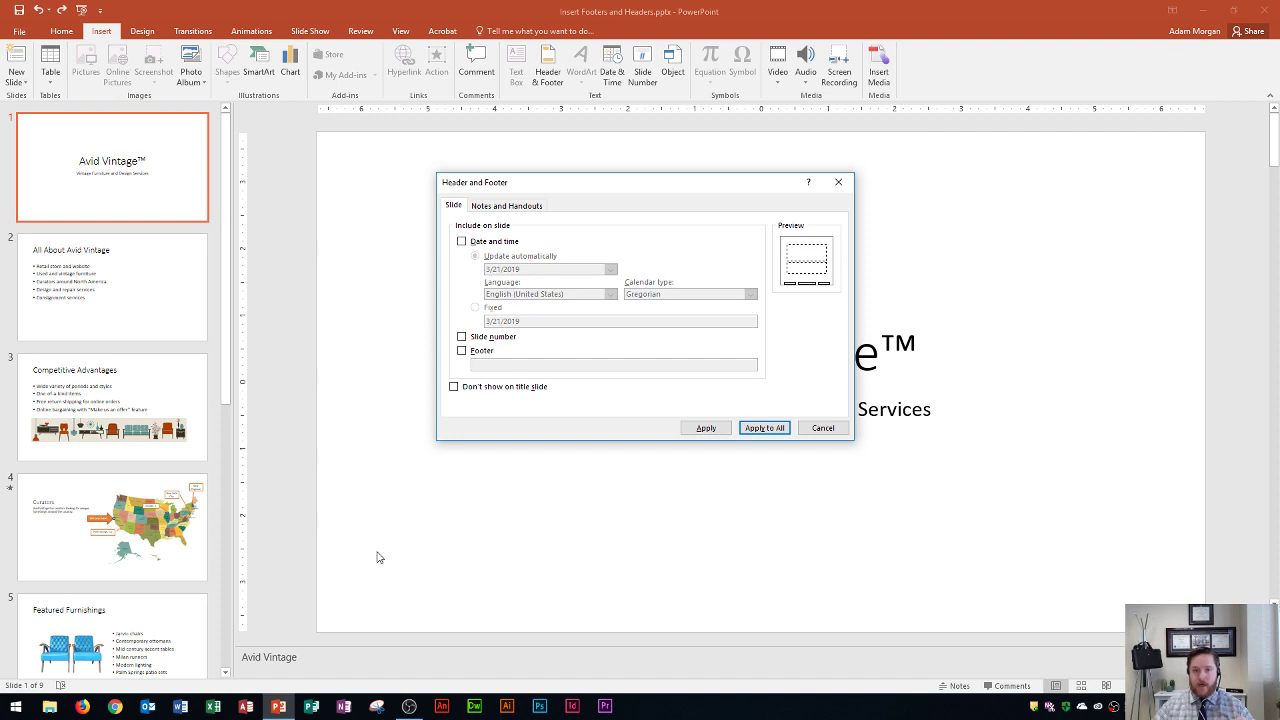
{"action": "left_click", "coordinate": [492, 207]}
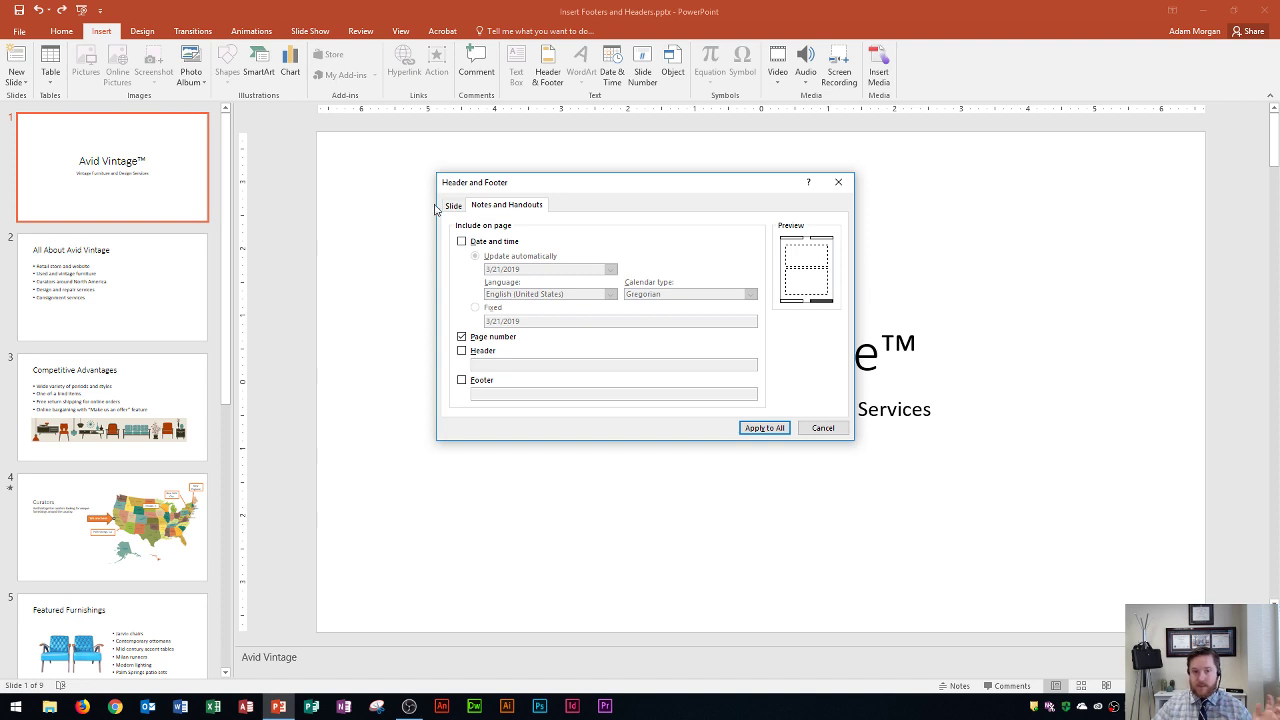
{"action": "left_click", "coordinate": [450, 210]}
{"action": "left_click", "coordinate": [490, 207]}
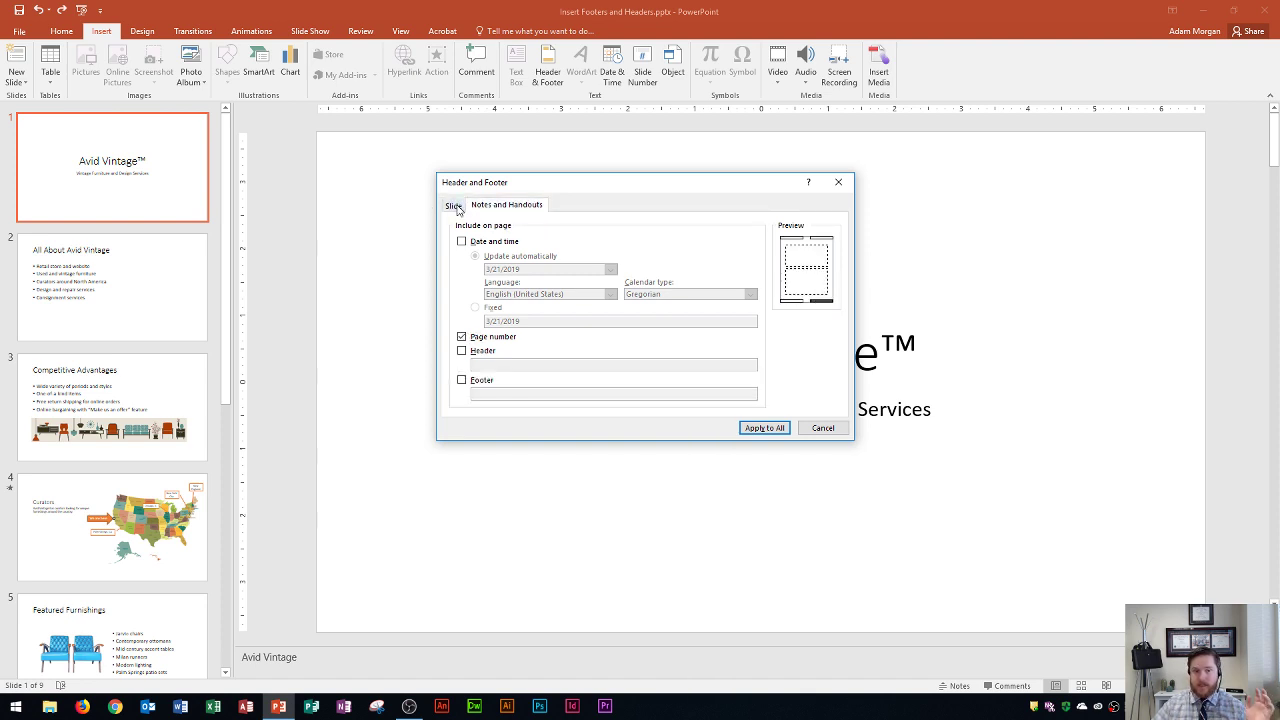
{"action": "left_click", "coordinate": [455, 206]}
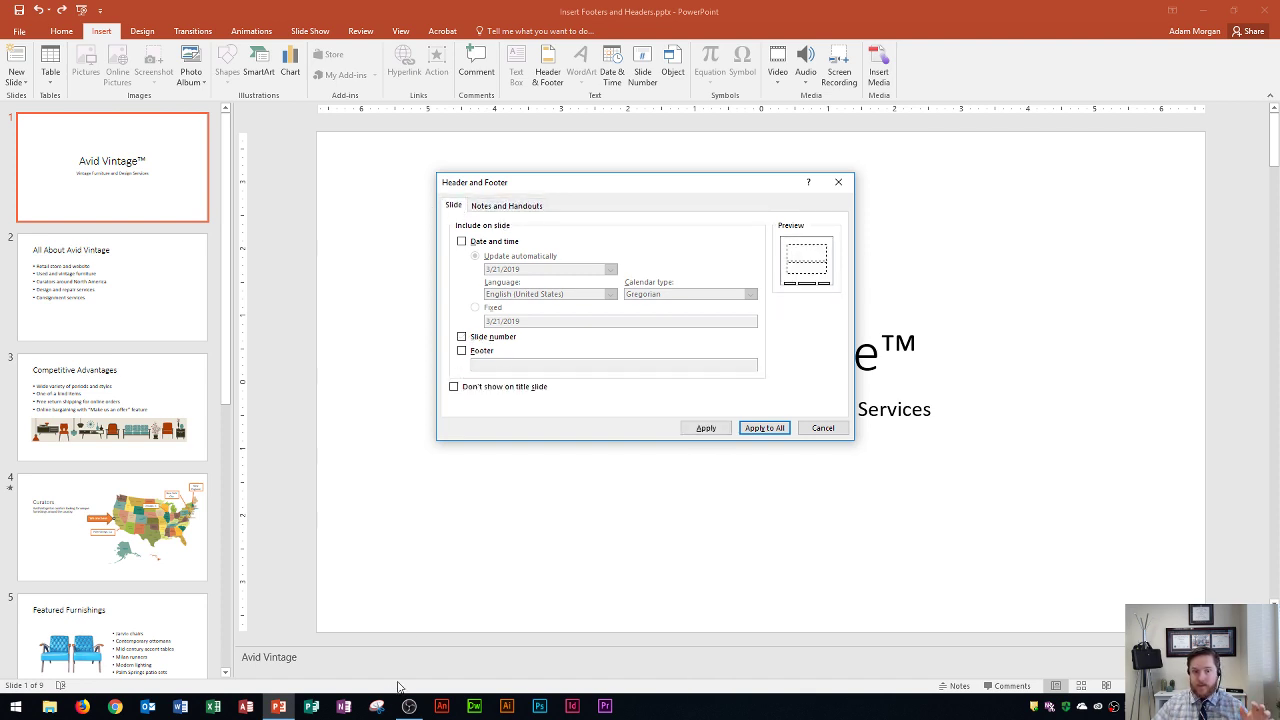
{"action": "left_click", "coordinate": [506, 208]}
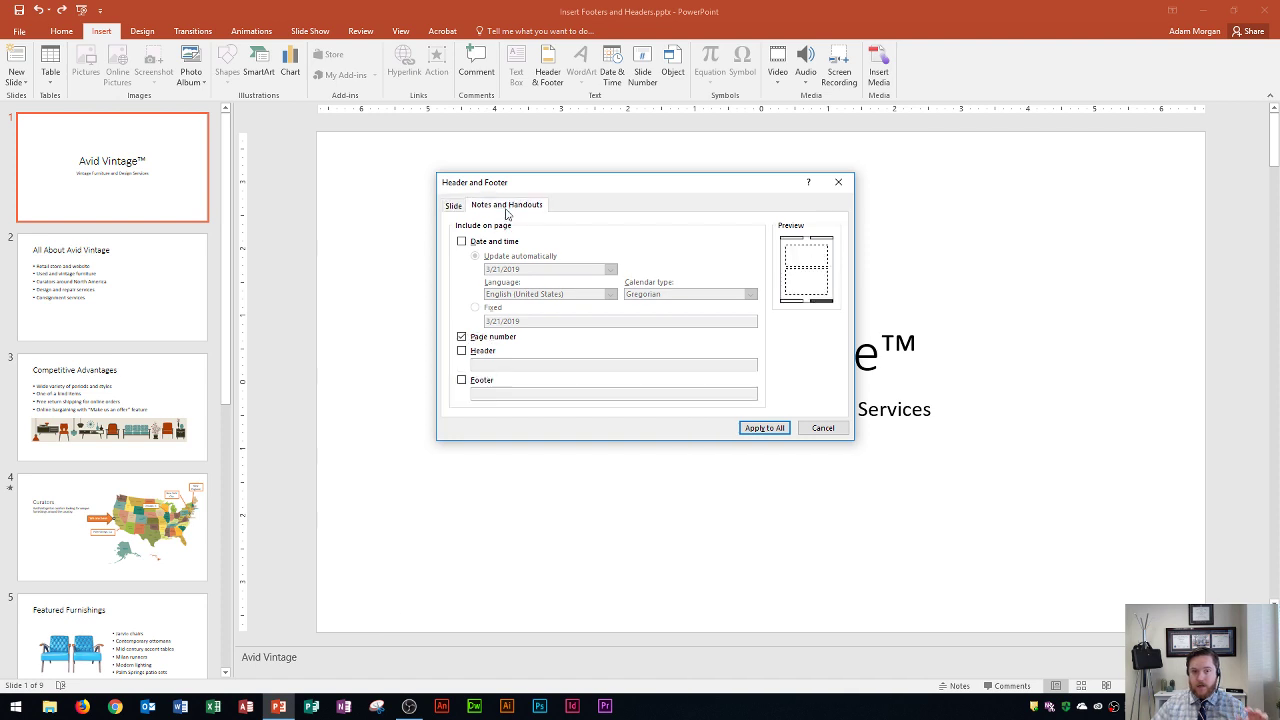
{"action": "left_click", "coordinate": [454, 207]}
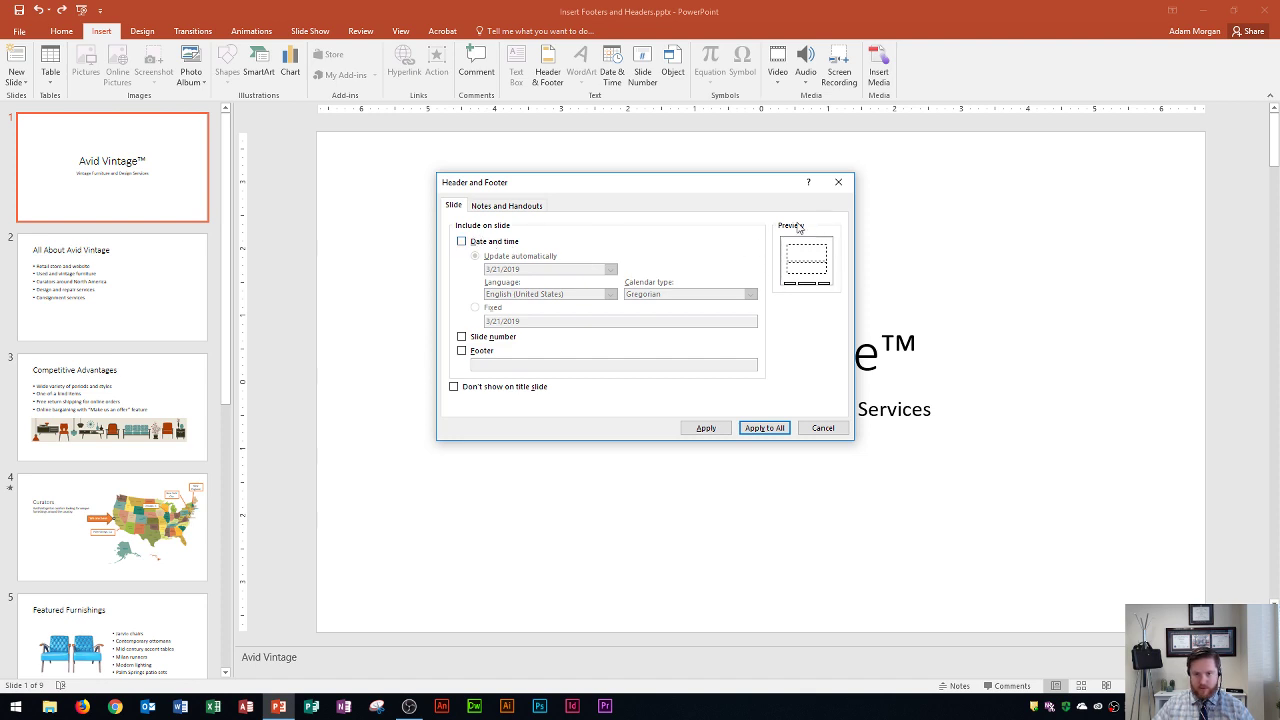
Step: Tick Date and time (updating automatically) and Footer in the slide header and footer options
{"action": "left_click", "coordinate": [461, 242]}
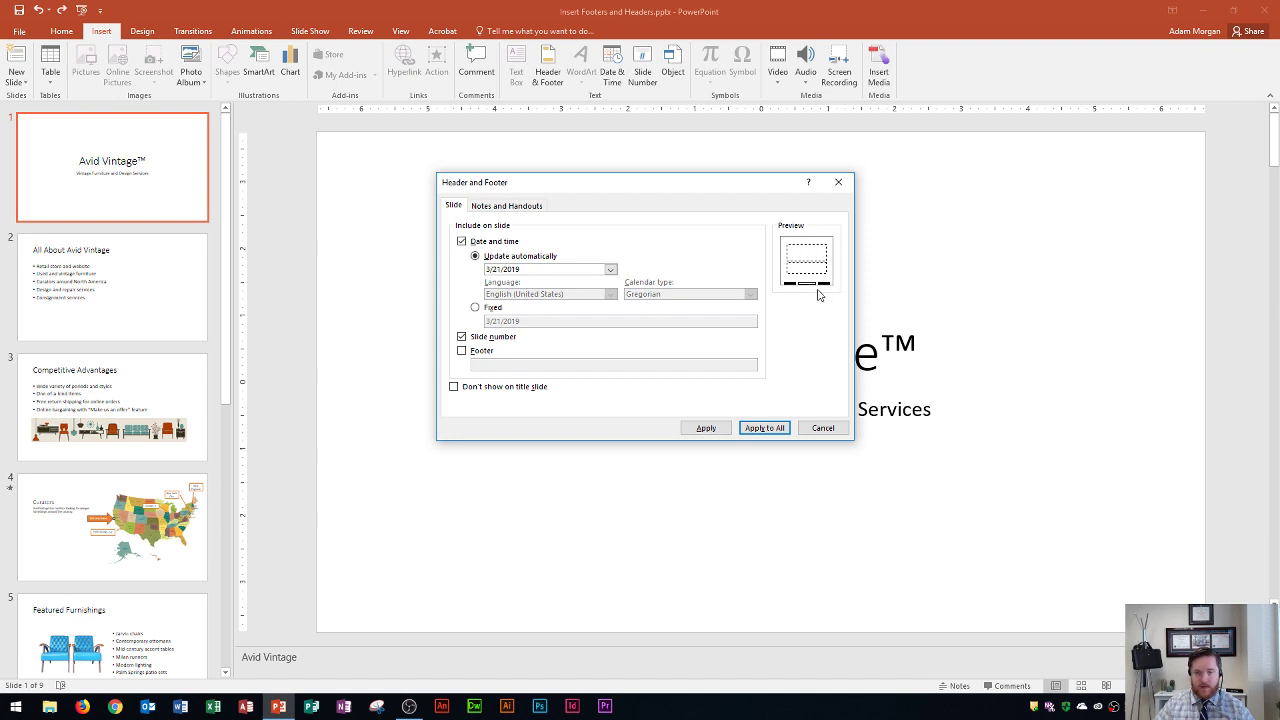
{"action": "left_click", "coordinate": [461, 351]}
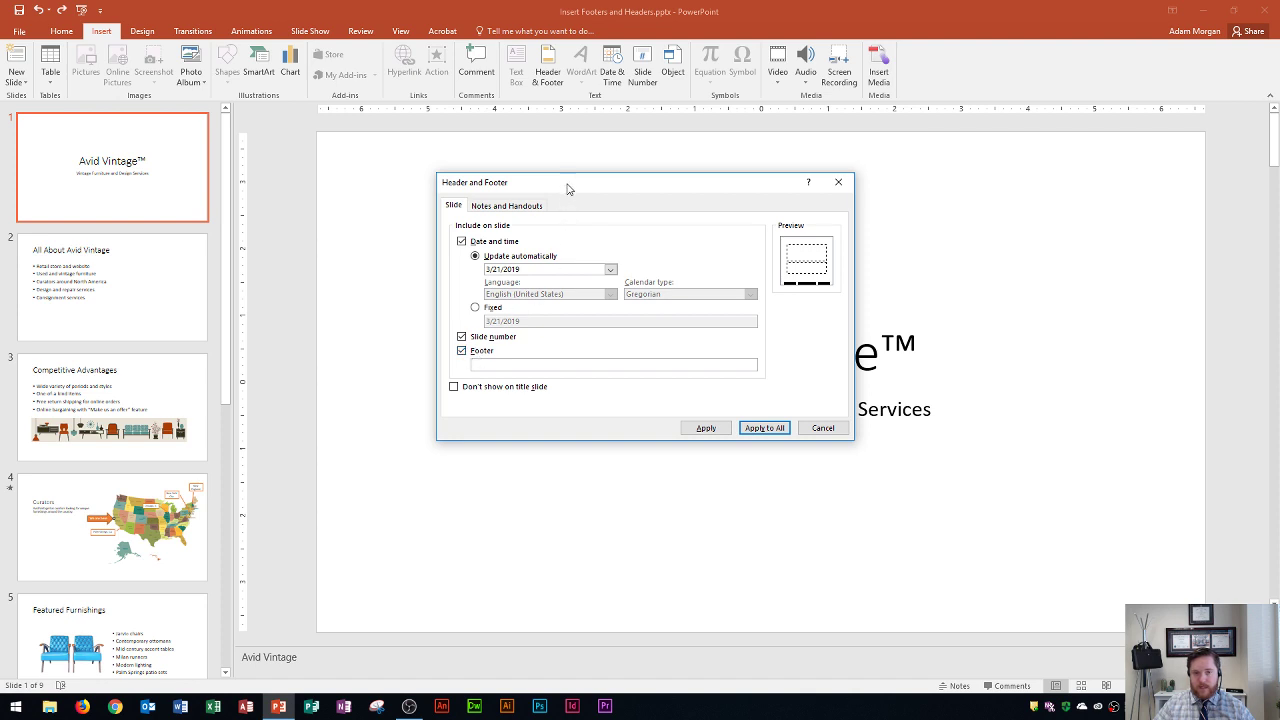
Step: Enter 'Avid Vintage' as the slide footer text and hide footer items on the title slide
{"action": "left_click_drag", "start_coordinate": [567, 188], "coordinate": [522, 56]}
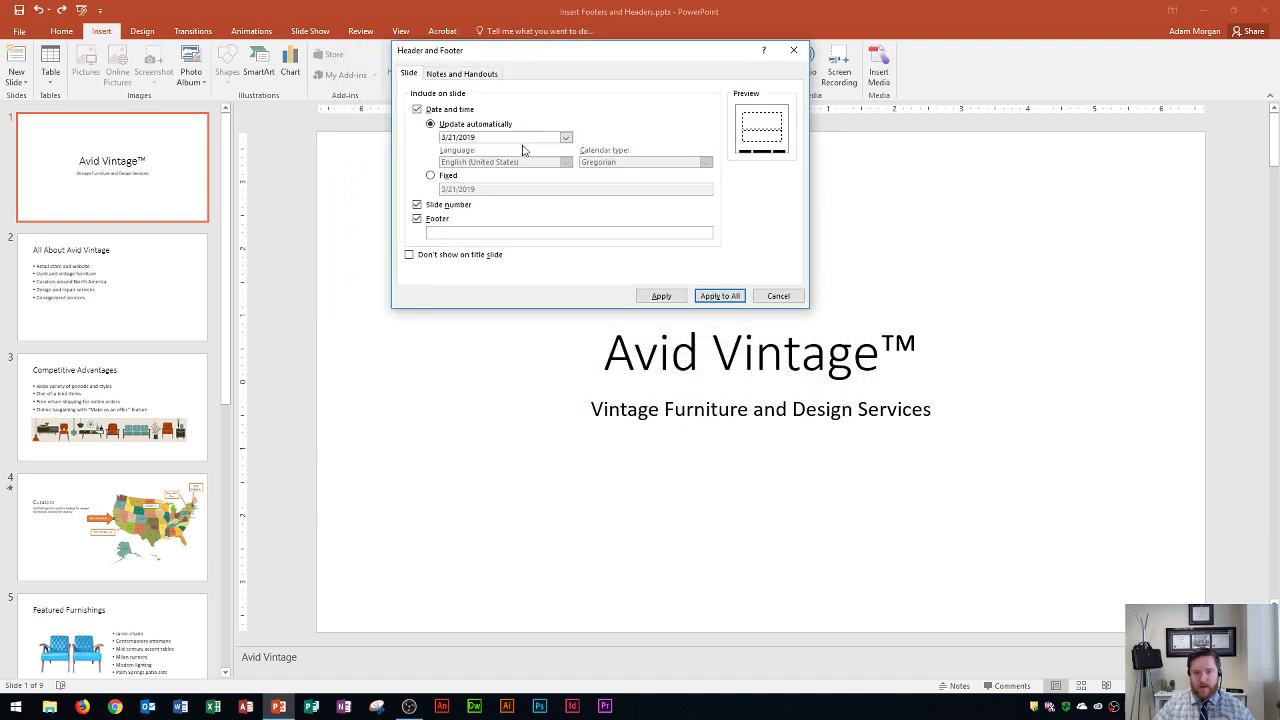
{"action": "left_click", "coordinate": [469, 236]}
{"action": "type", "text": "Avi"}
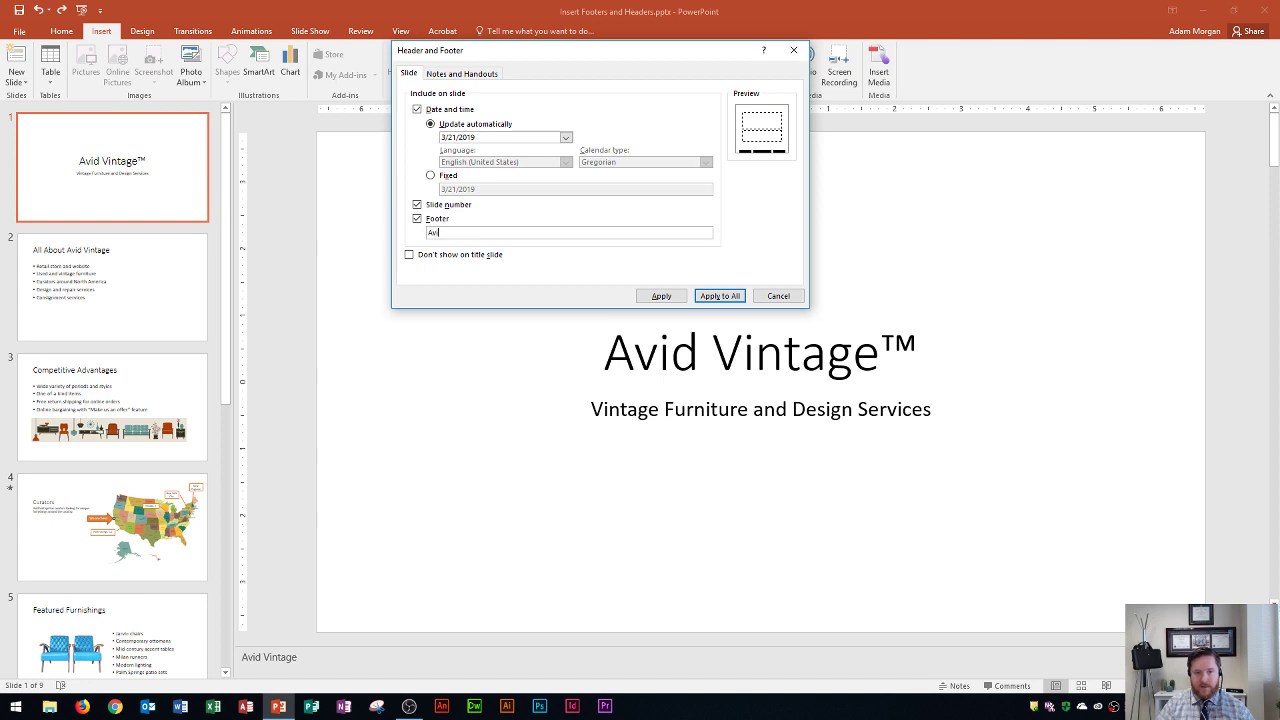
{"action": "type", "text": "d Vintage"}
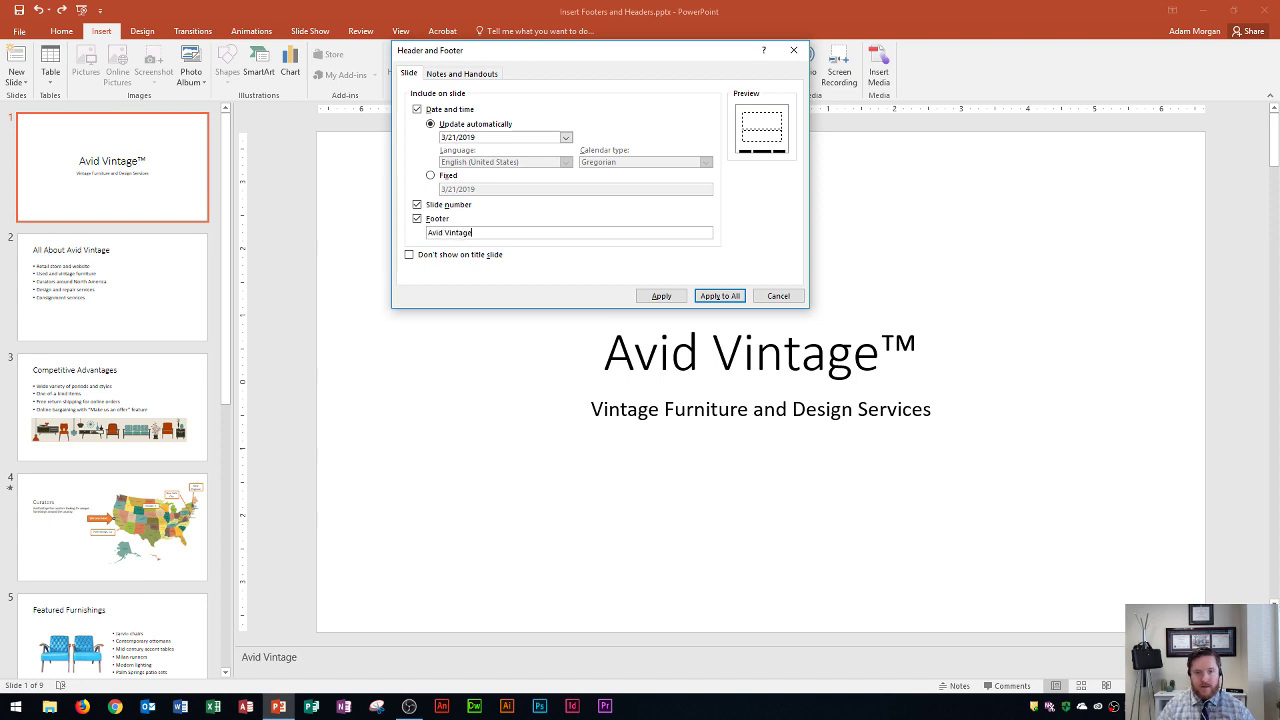
{"action": "left_click_drag", "start_coordinate": [538, 61], "coordinate": [454, 176]}
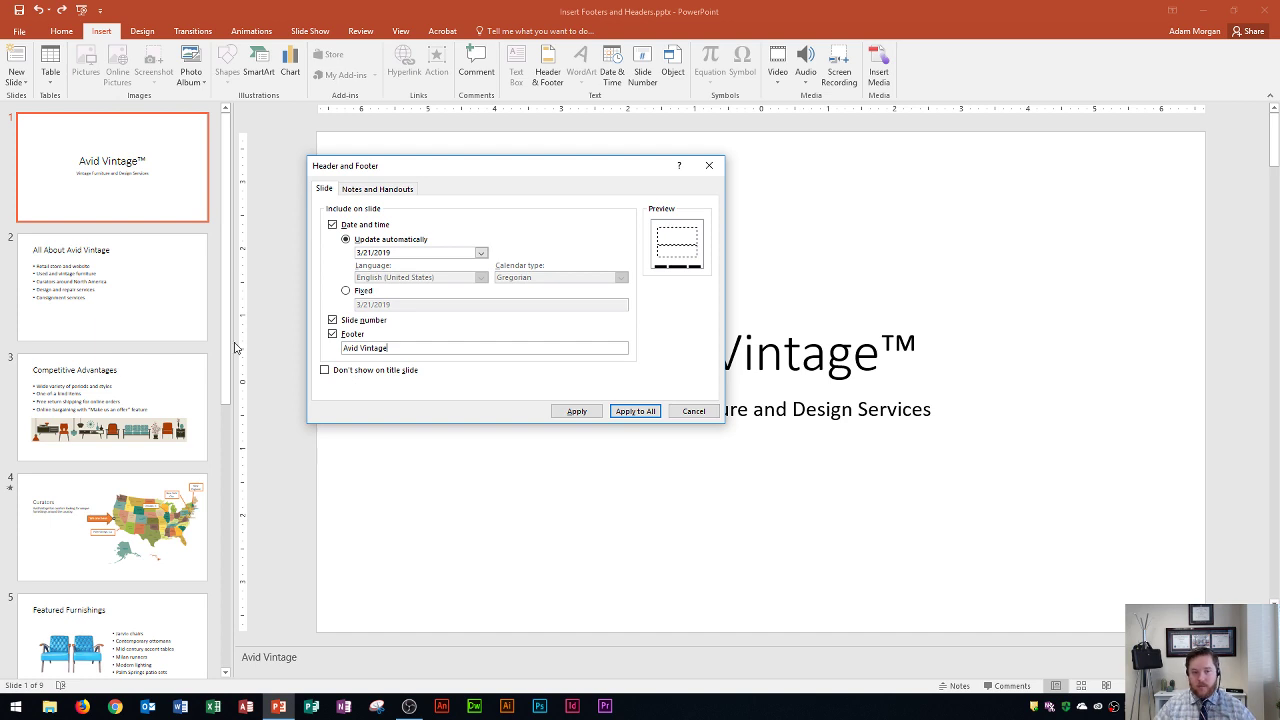
{"action": "left_click", "coordinate": [326, 371]}
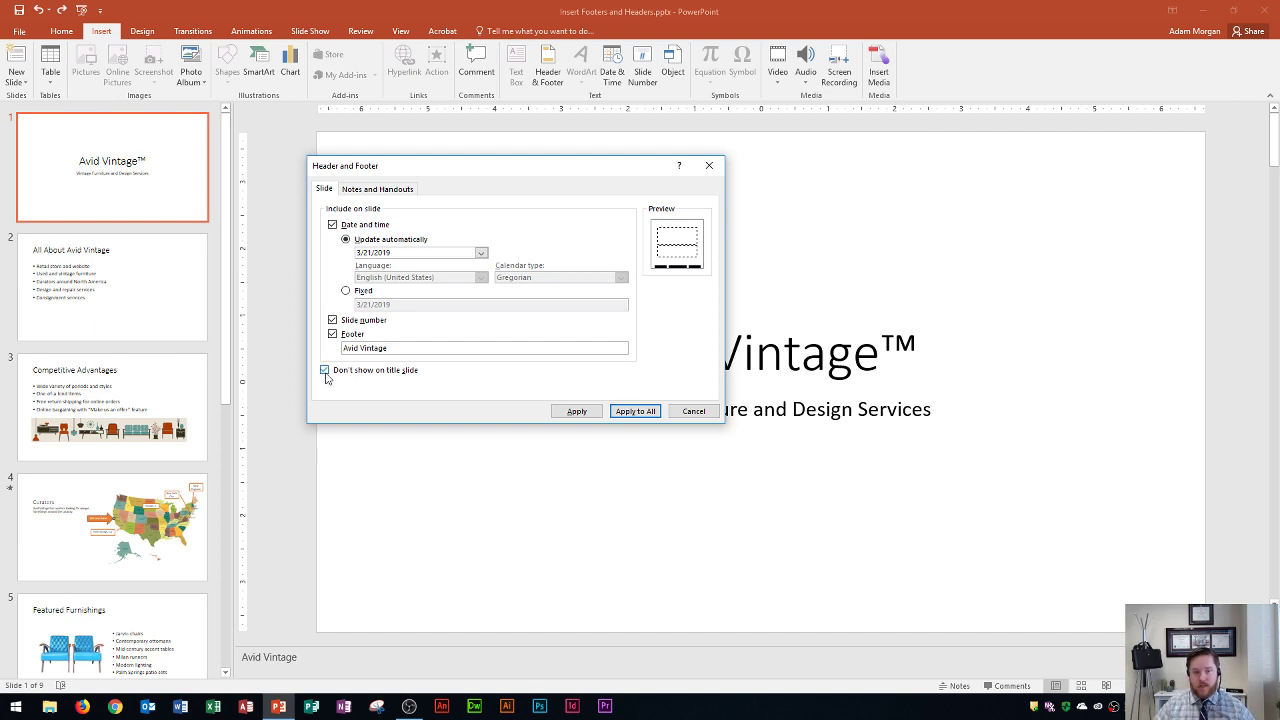
Step: Apply the date, footer and slide number settings to all slides
{"action": "left_click", "coordinate": [636, 411]}
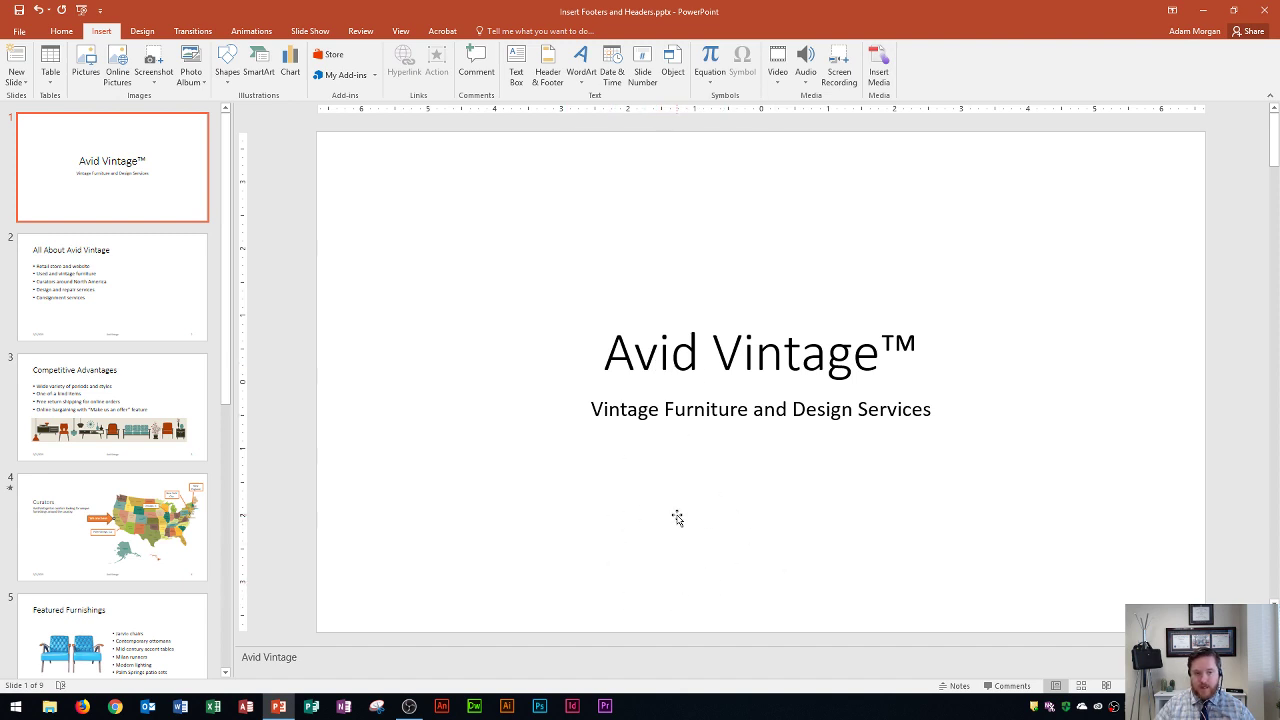
{"action": "scroll", "coordinate": [677, 517], "scroll_direction": "down", "scroll_amount": 1}
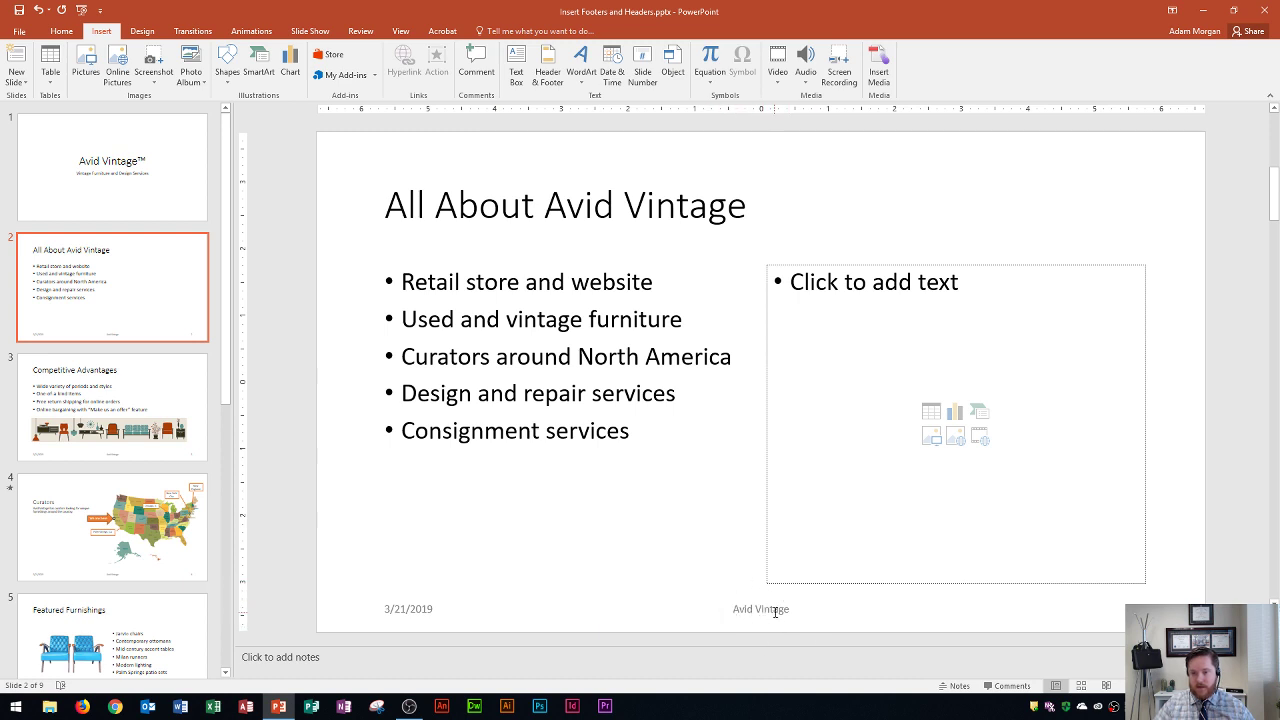
{"action": "key", "text": "F10"}
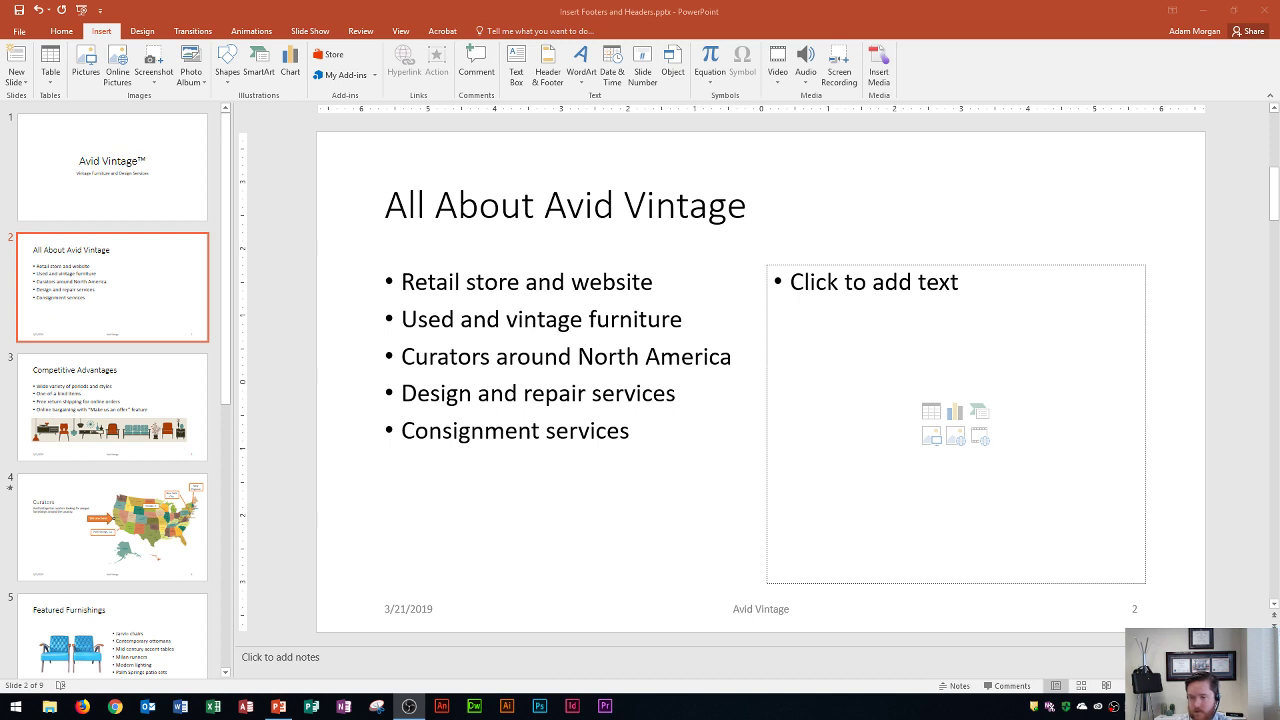
Step: Review the footers across all slides, then return to the first slide and open File
{"action": "left_click", "coordinate": [1138, 606]}
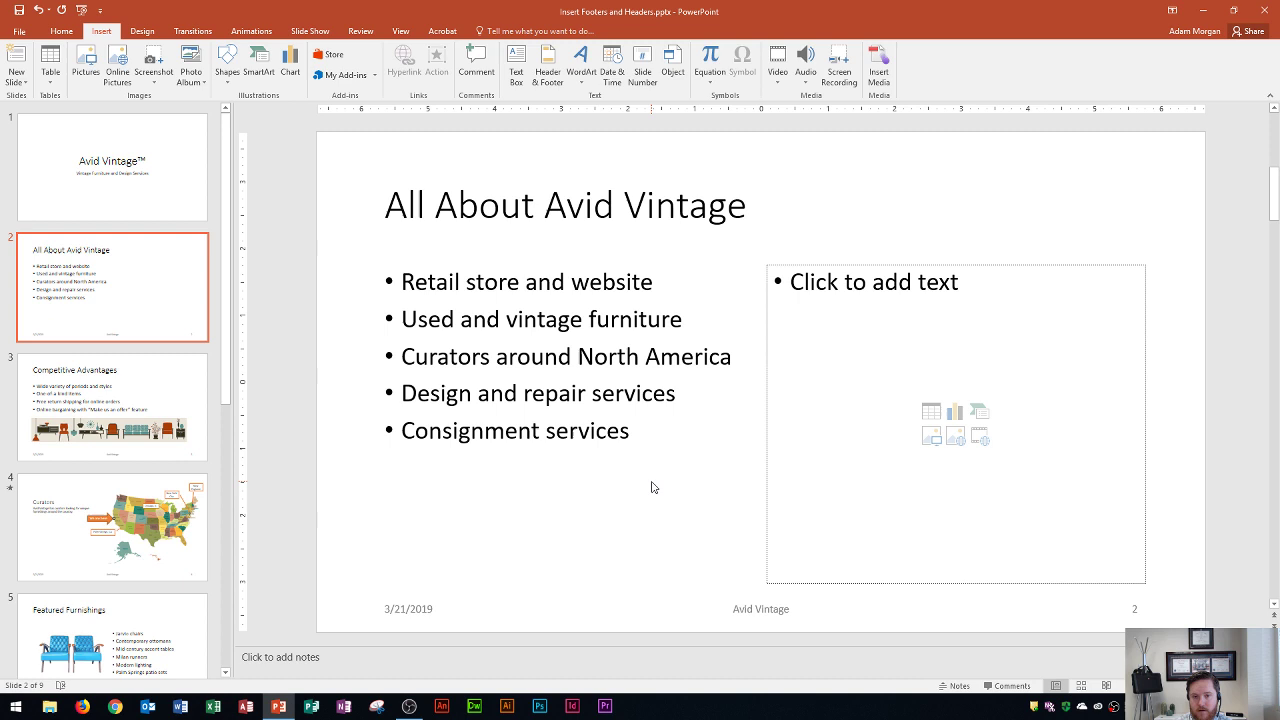
{"action": "scroll", "coordinate": [650, 484], "scroll_direction": "down", "scroll_amount": 1}
{"action": "scroll", "coordinate": [665, 470], "scroll_direction": "down", "scroll_amount": 1}
{"action": "scroll", "coordinate": [688, 466], "scroll_direction": "down", "scroll_amount": 1}
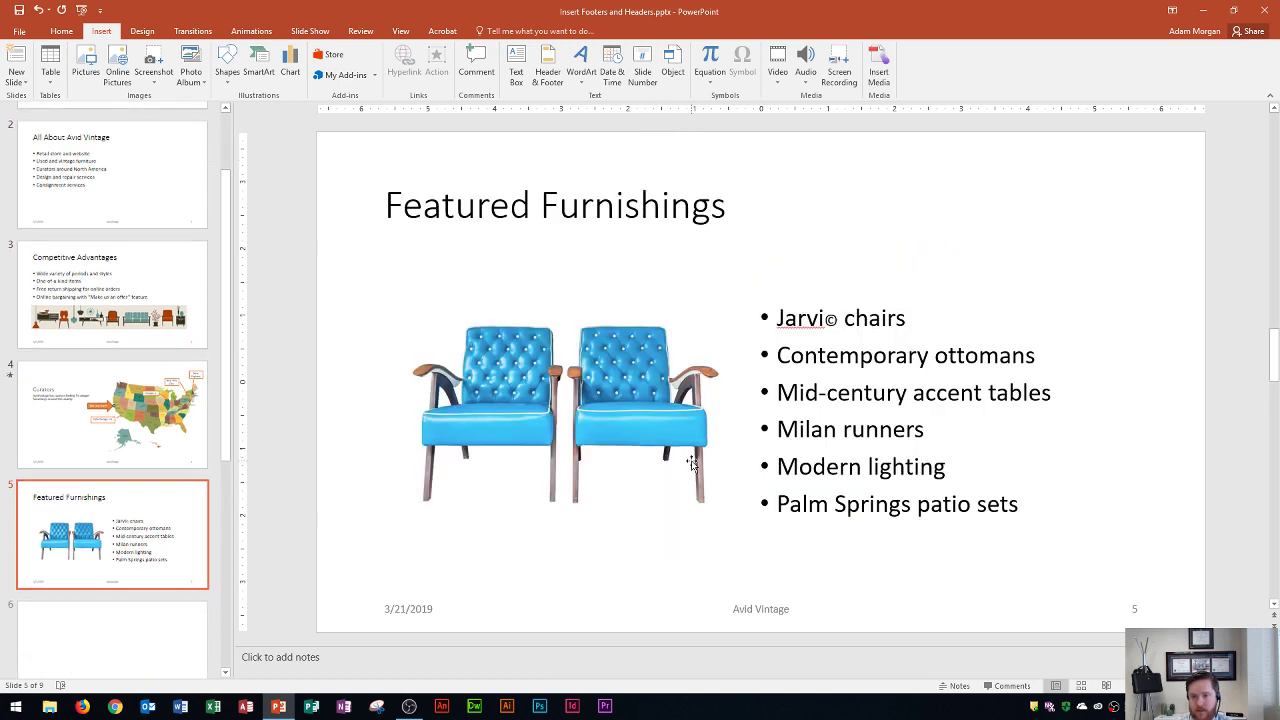
{"action": "scroll", "coordinate": [703, 466], "scroll_direction": "down", "scroll_amount": 1}
{"action": "key", "text": "Home"}
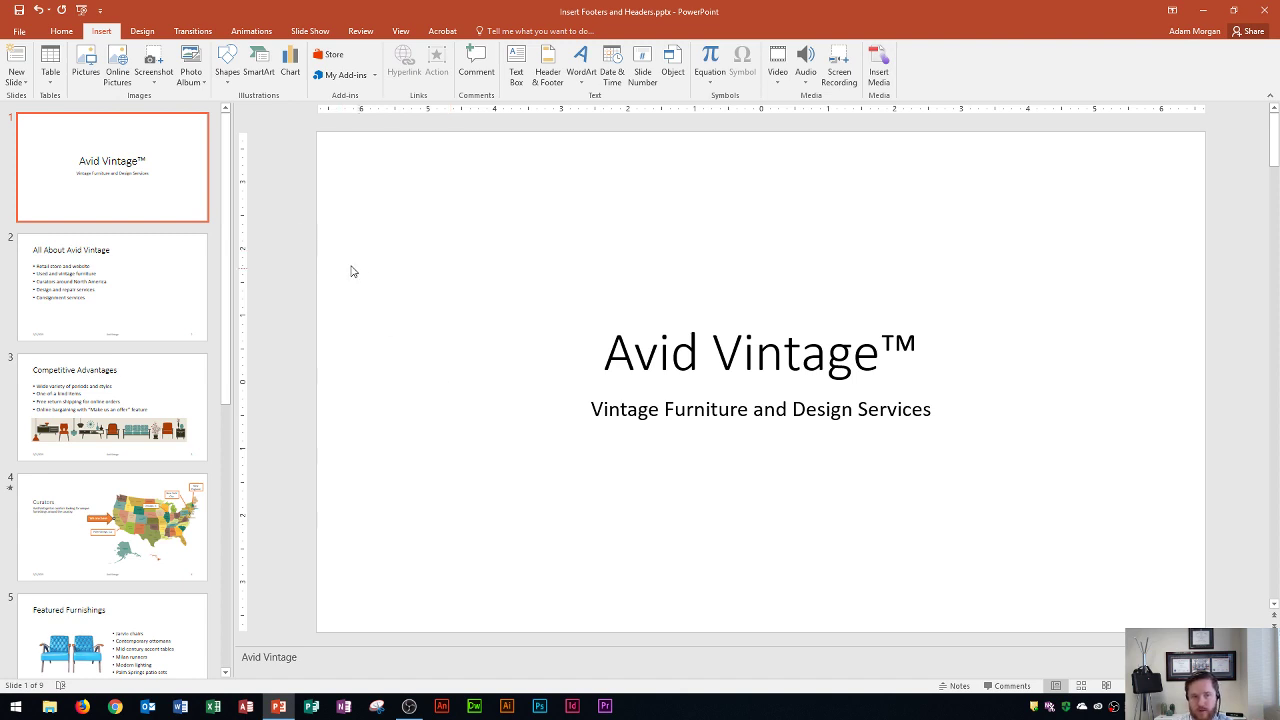
{"action": "left_click", "coordinate": [20, 33]}
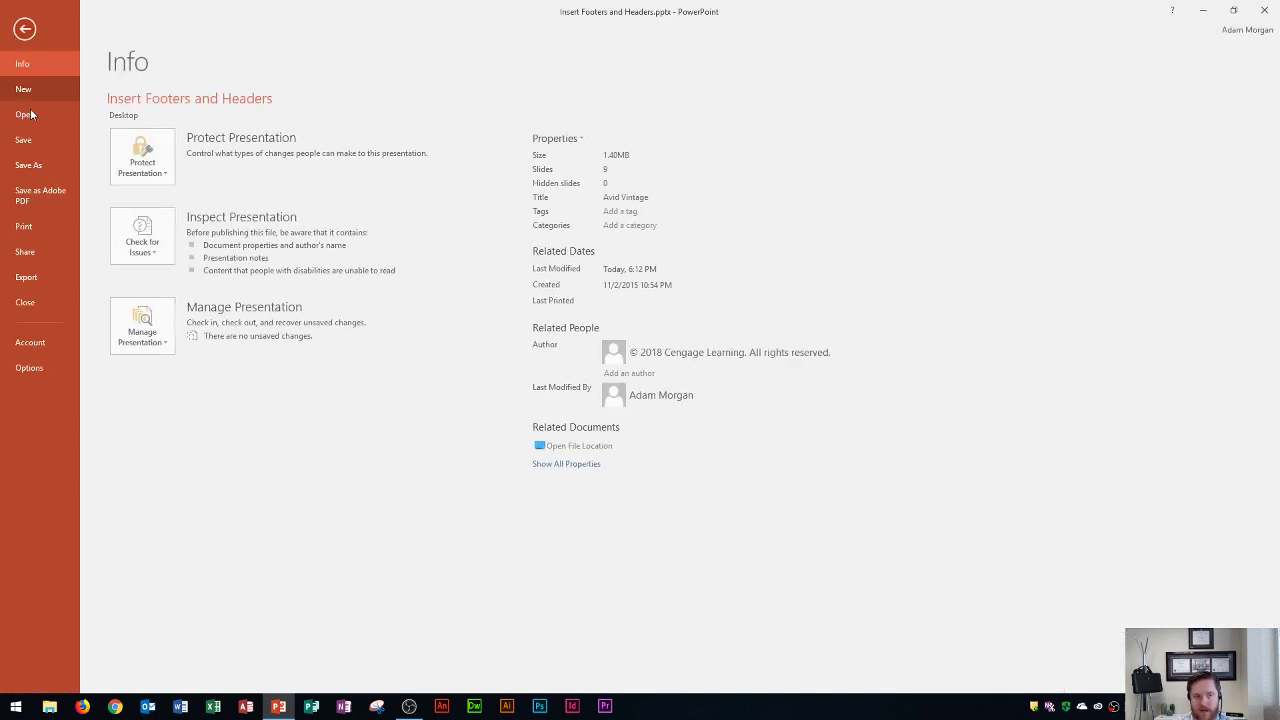
Step: Page the print preview to slide 5, Featured Furnishings, leaving the Print All Slides choice unchanged
{"action": "left_click", "coordinate": [25, 230]}
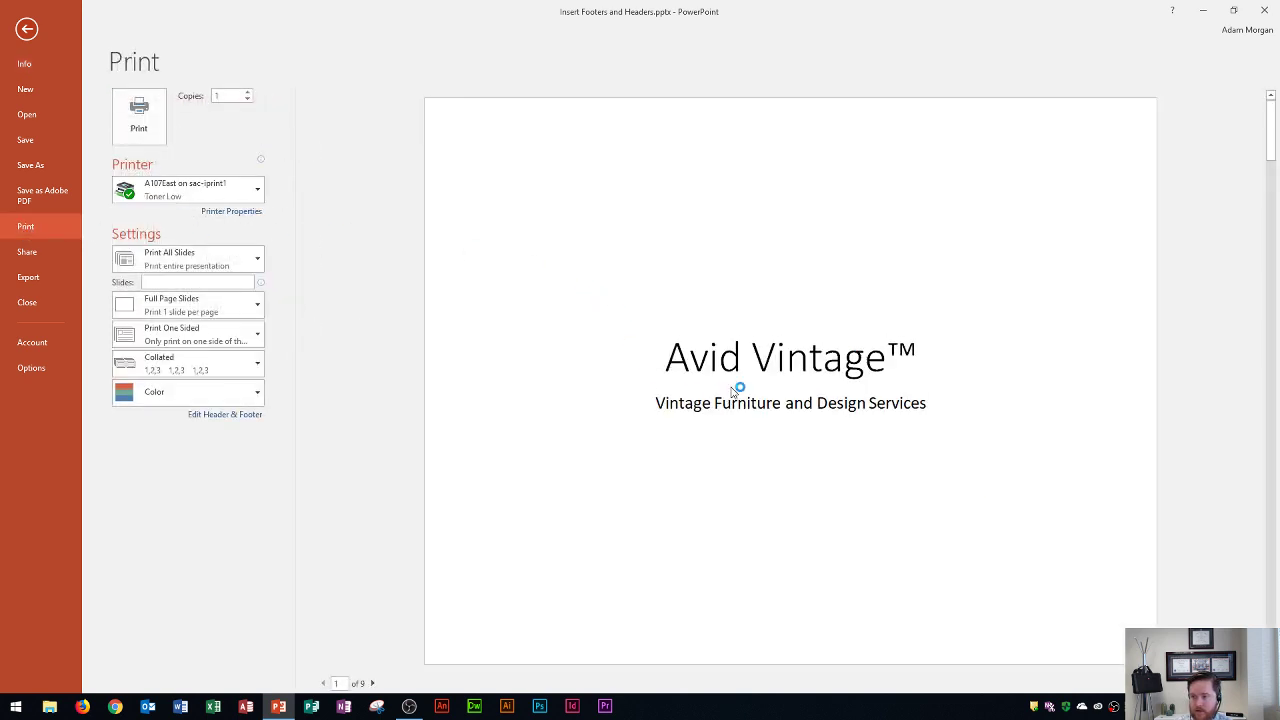
{"action": "scroll", "coordinate": [733, 391], "scroll_direction": "down", "scroll_amount": 1}
{"action": "scroll", "coordinate": [670, 507], "scroll_direction": "down", "scroll_amount": 1}
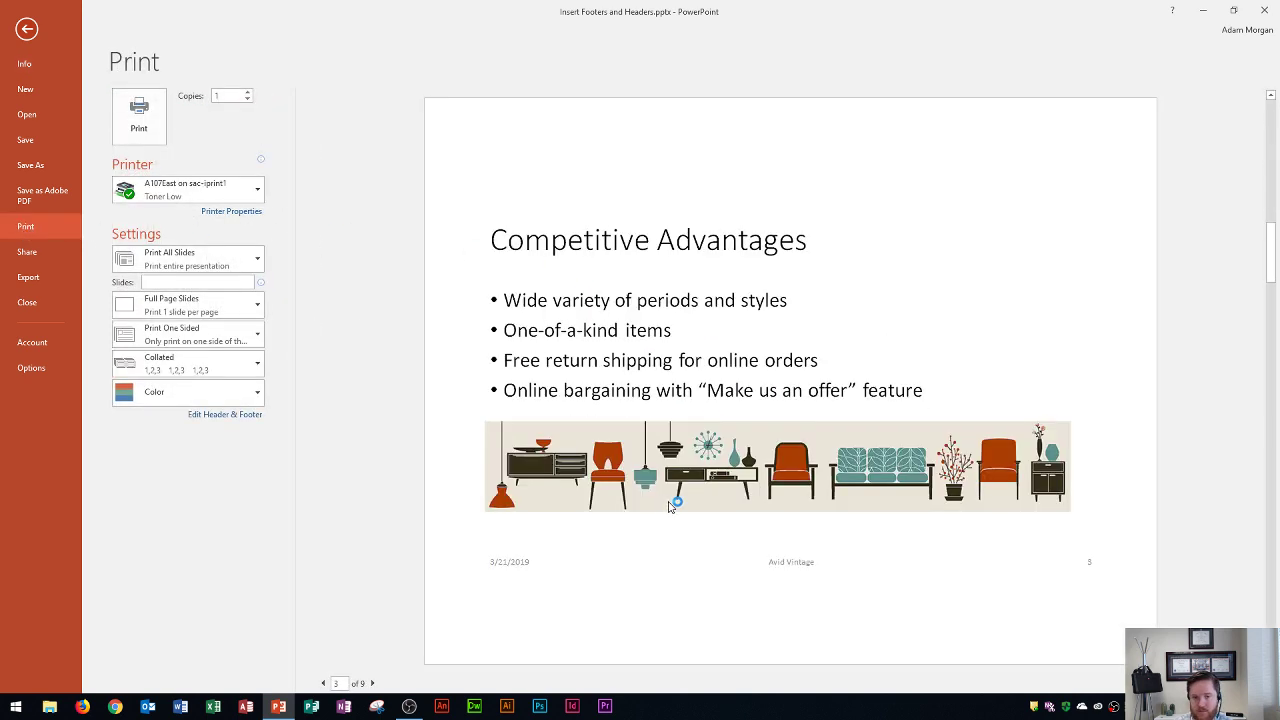
{"action": "scroll", "coordinate": [672, 503], "scroll_direction": "down", "scroll_amount": 2}
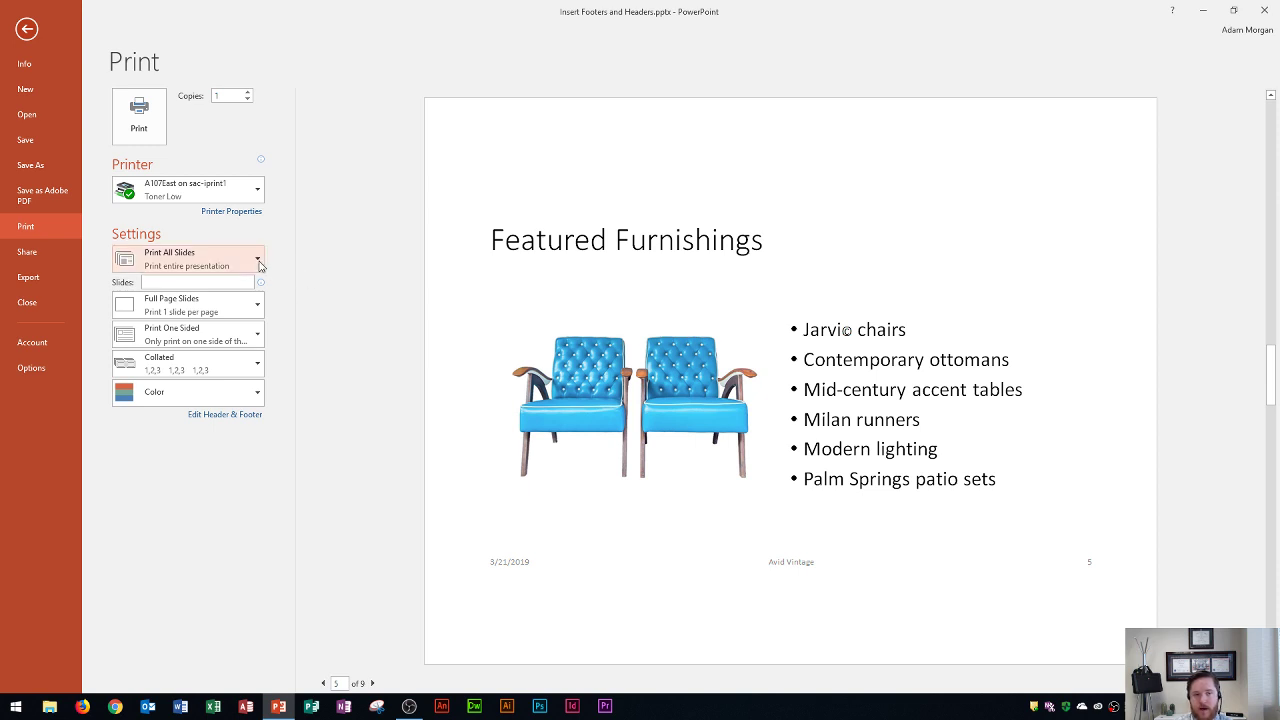
{"action": "left_click", "coordinate": [258, 263]}
{"action": "left_click", "coordinate": [258, 264]}
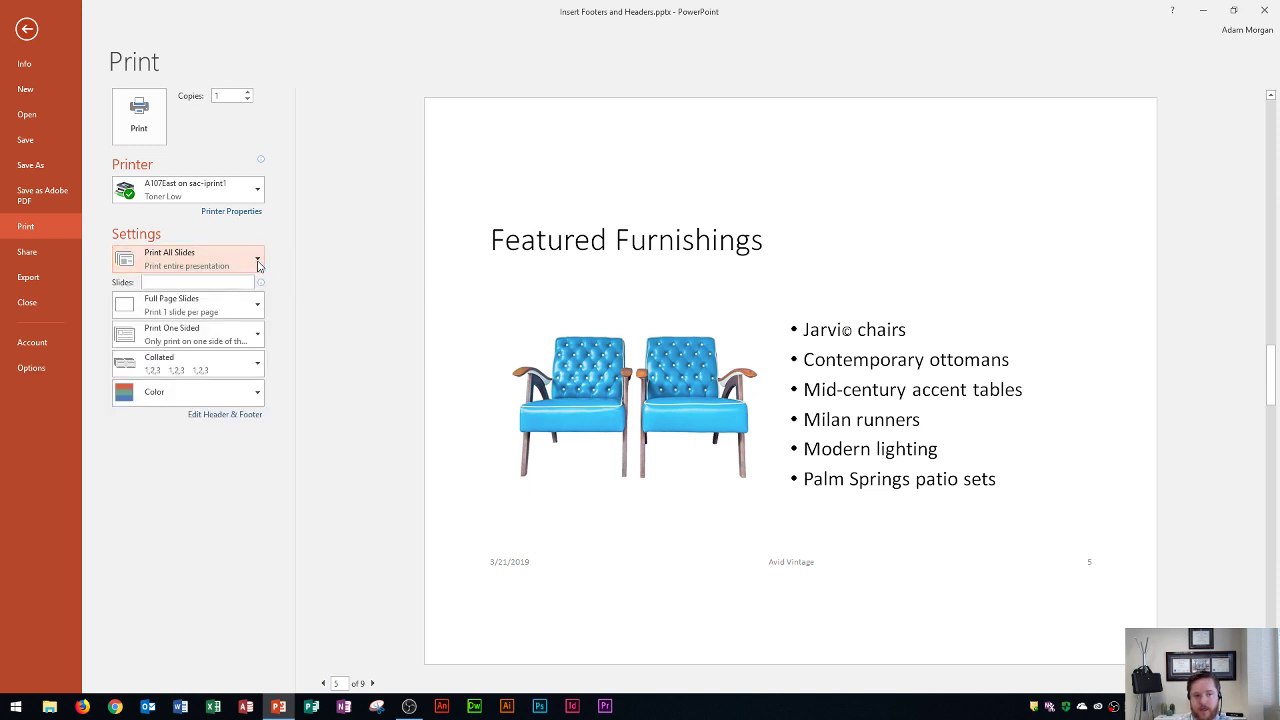
Step: Switch the print layout to Notes Pages, review several pages, and return to normal editing view
{"action": "left_click", "coordinate": [249, 311]}
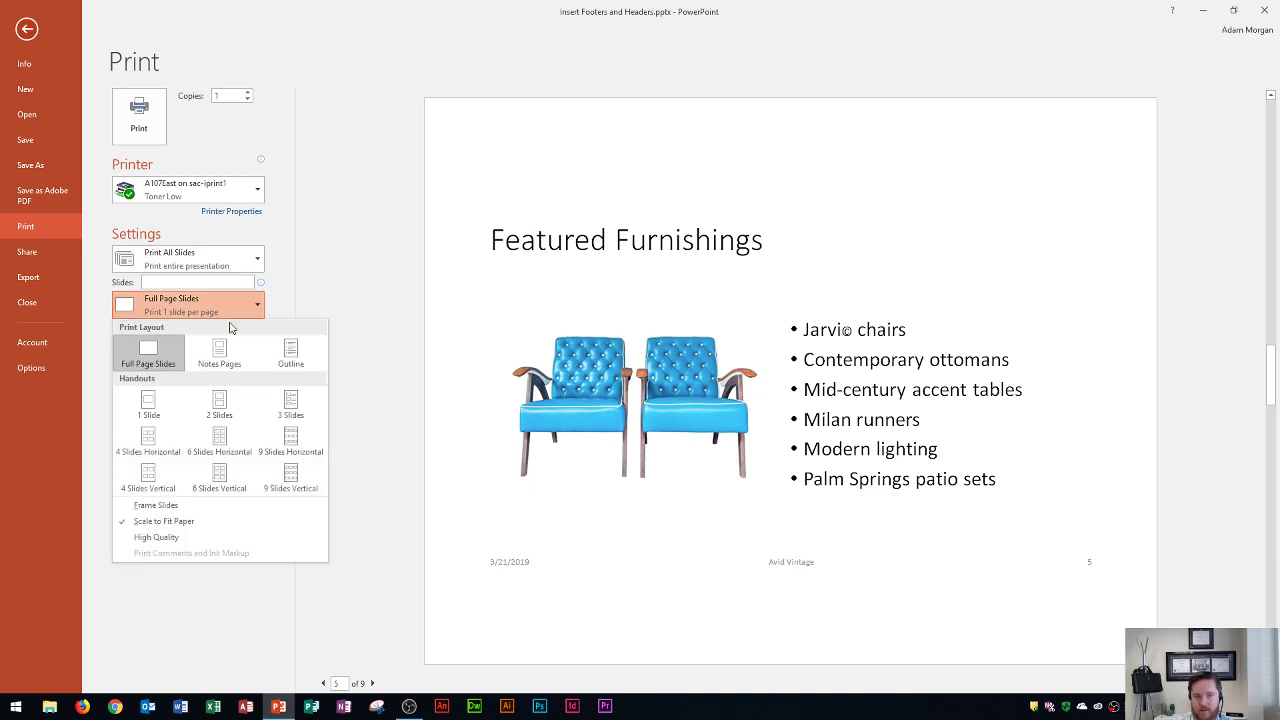
{"action": "left_click", "coordinate": [221, 359]}
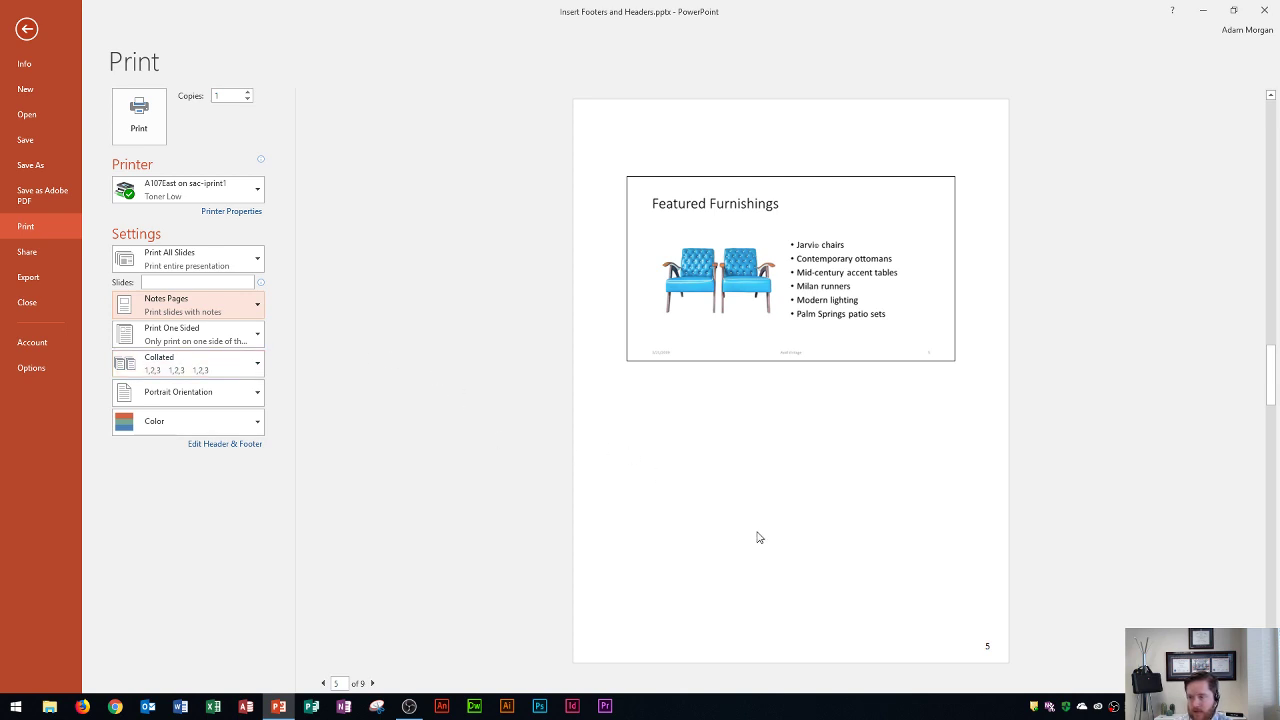
{"action": "scroll", "coordinate": [966, 614], "scroll_direction": "up", "scroll_amount": 3}
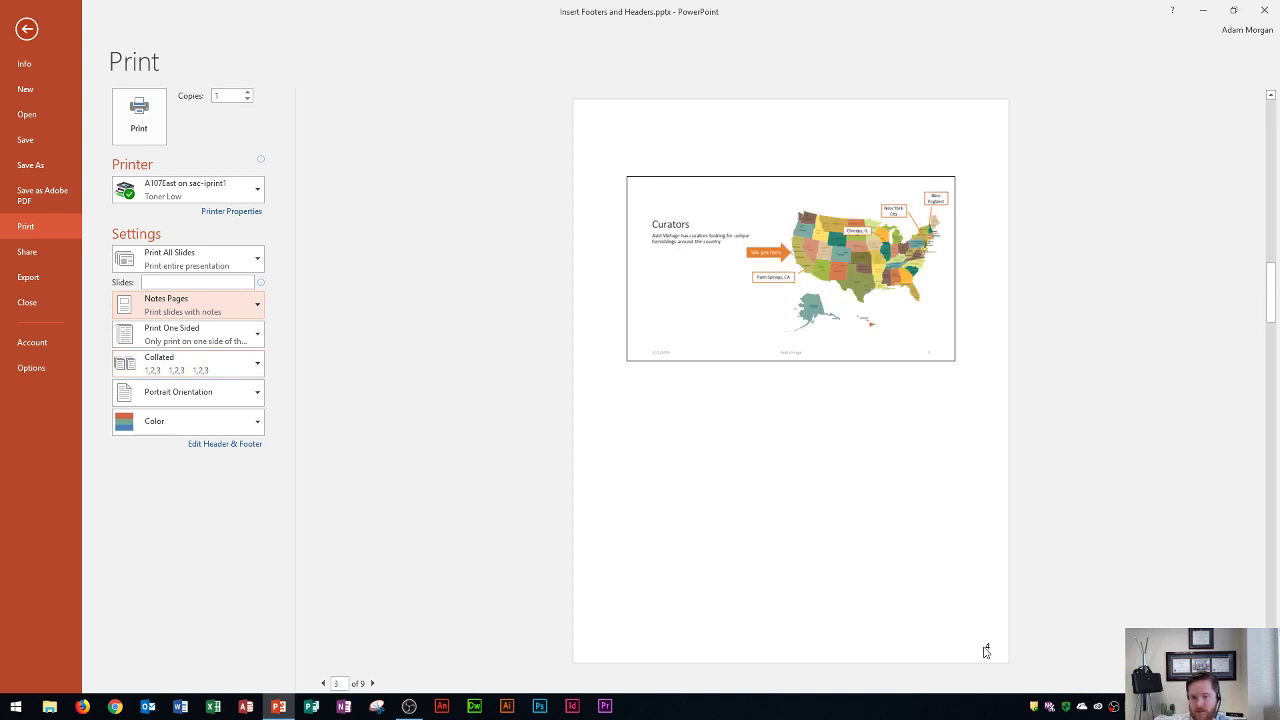
{"action": "scroll", "coordinate": [986, 646], "scroll_direction": "up", "scroll_amount": 1}
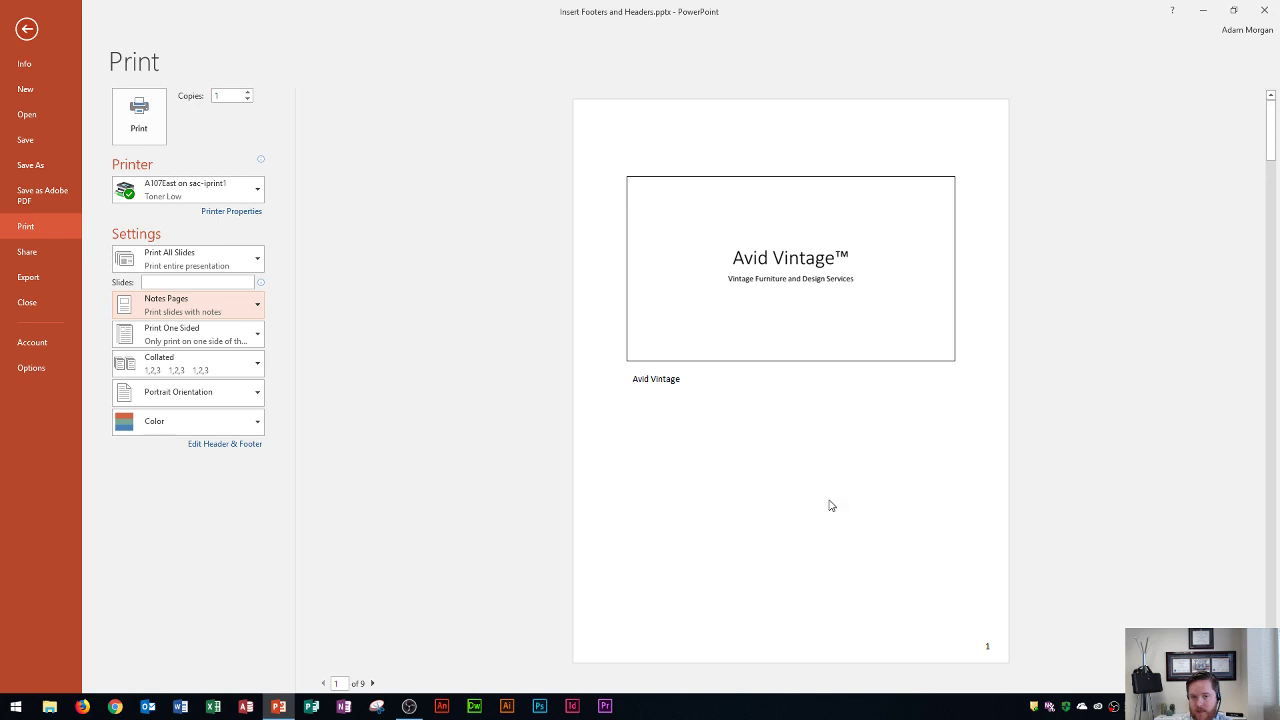
{"action": "scroll", "coordinate": [820, 490], "scroll_direction": "down", "scroll_amount": 1}
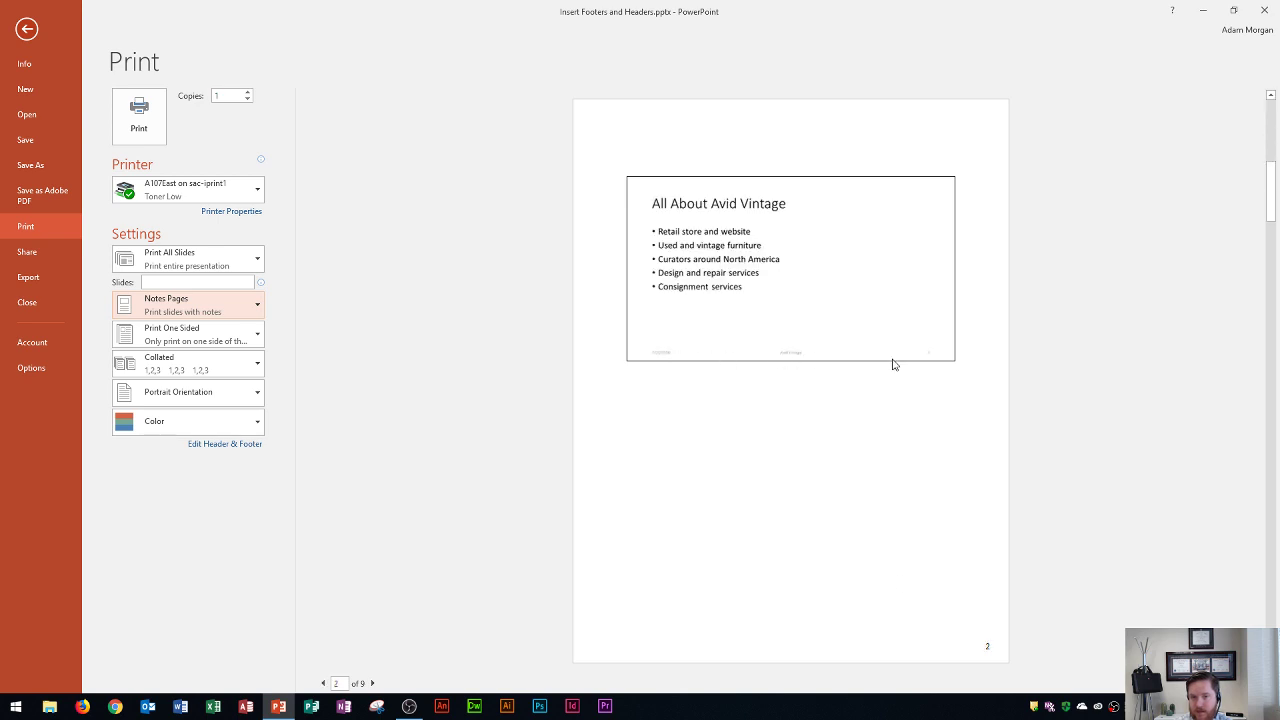
{"action": "left_click", "coordinate": [27, 29]}
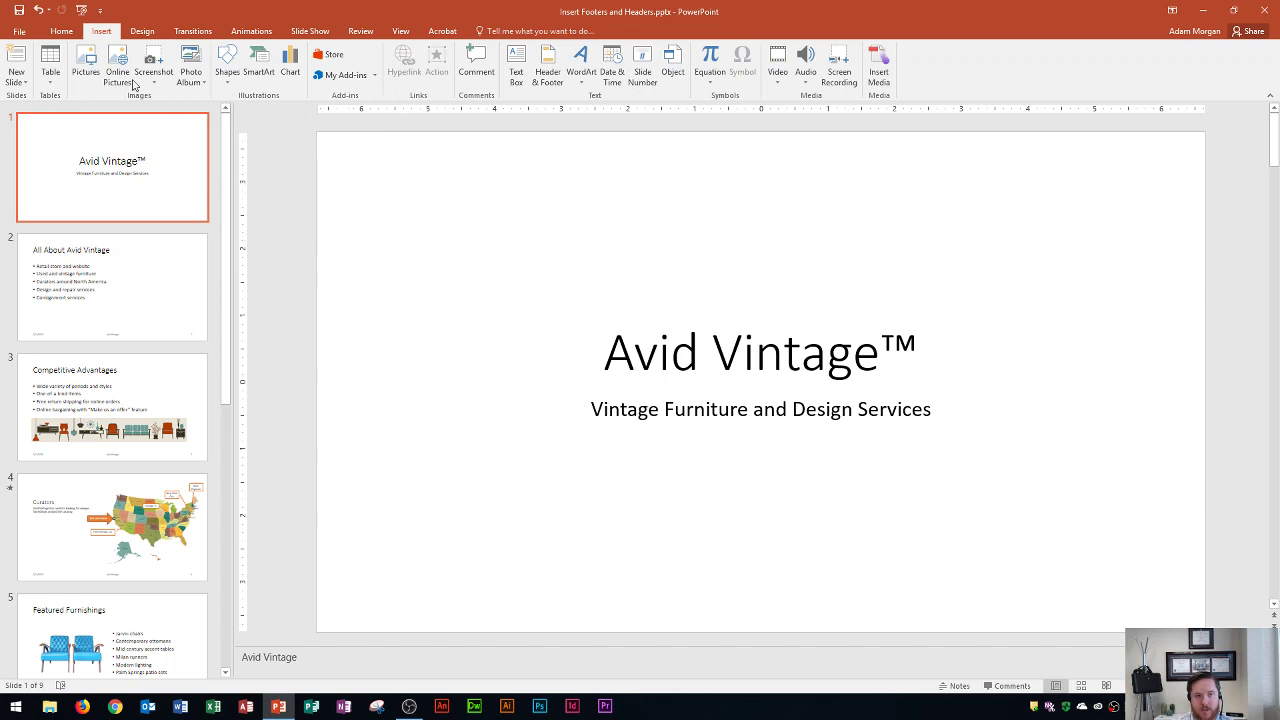
Step: Reopen the Header and Footer dialog on its Notes and Handouts options
{"action": "left_click", "coordinate": [547, 77]}
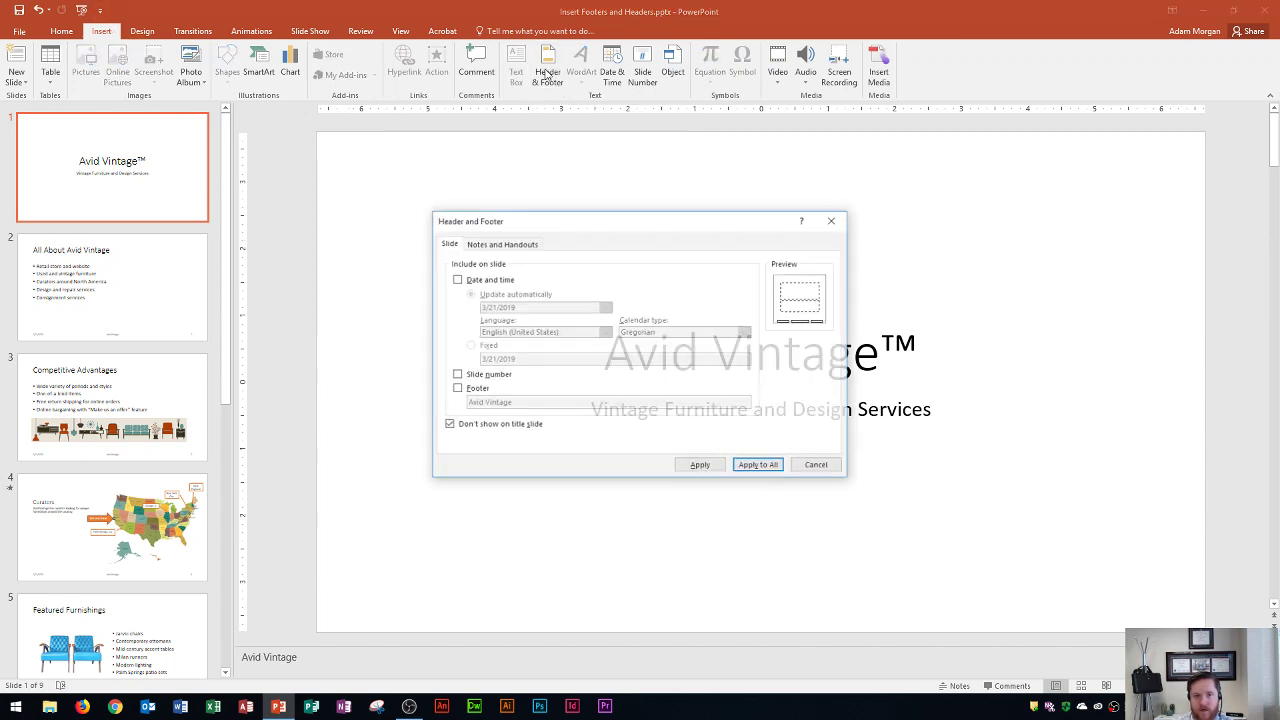
{"action": "left_click", "coordinate": [508, 245]}
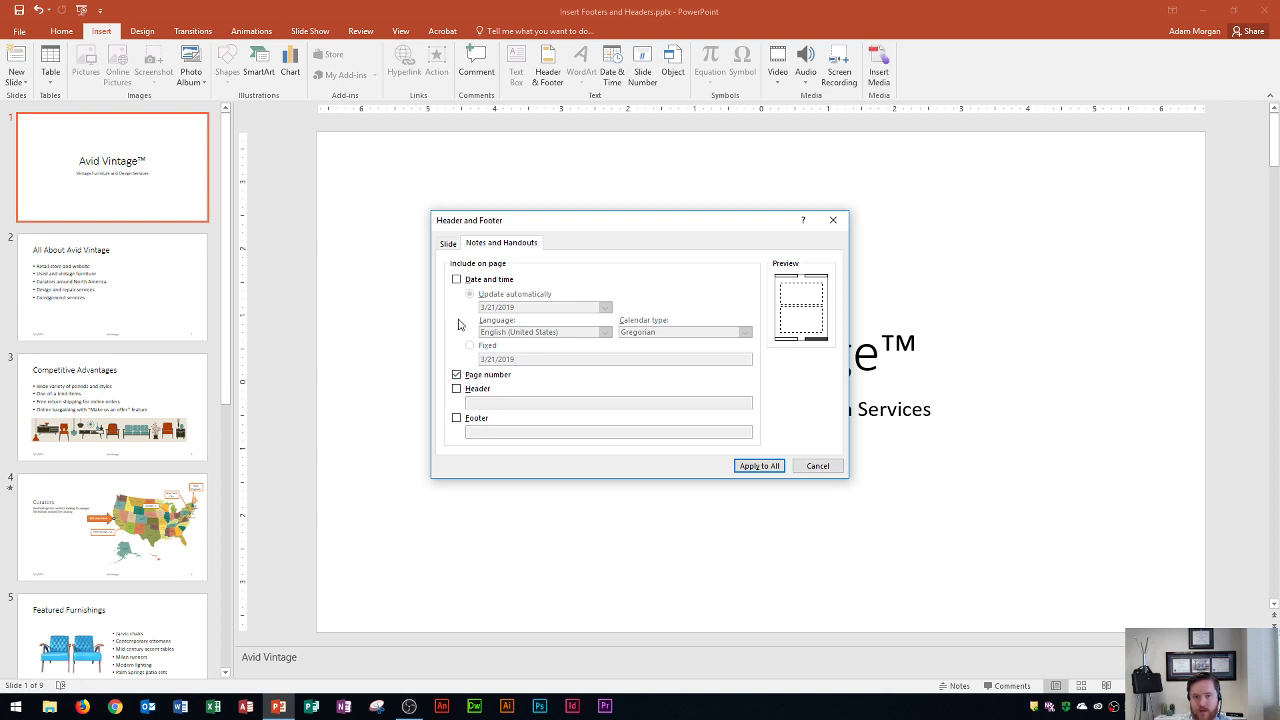
Step: Enable the date, a header with the author's name, and the footer for notes pages
{"action": "left_click", "coordinate": [457, 281]}
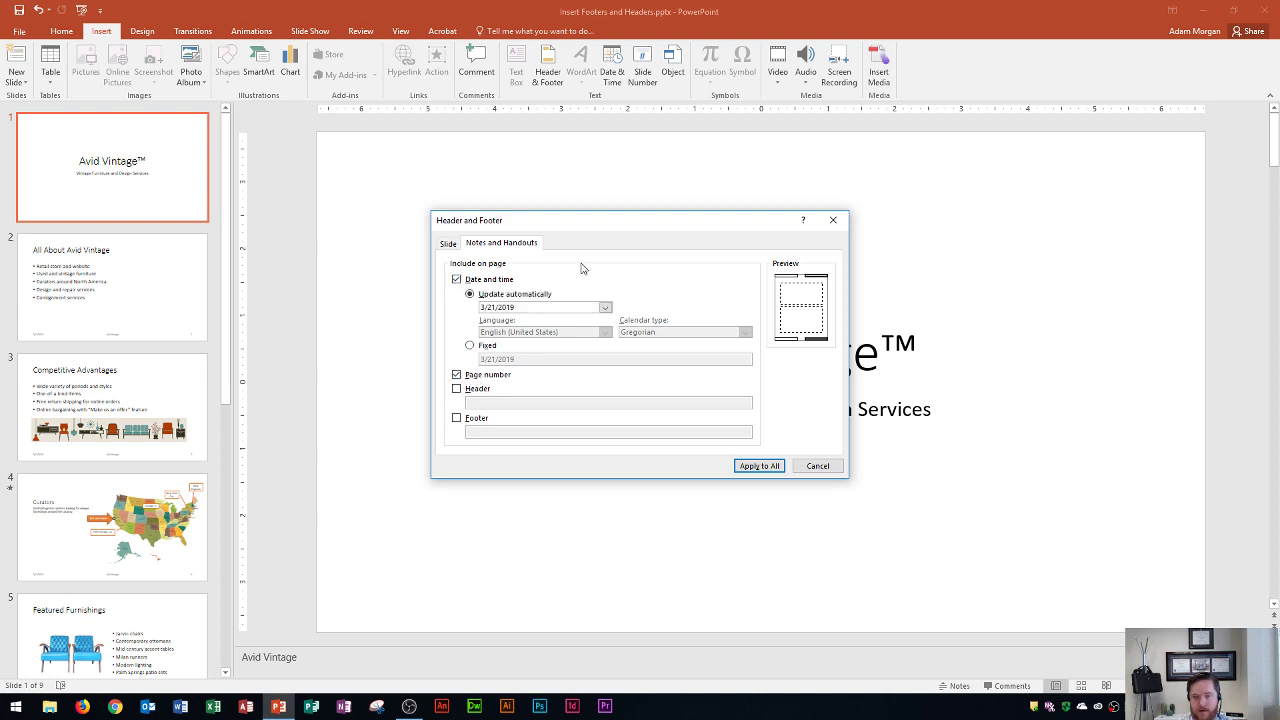
{"action": "left_click", "coordinate": [457, 389]}
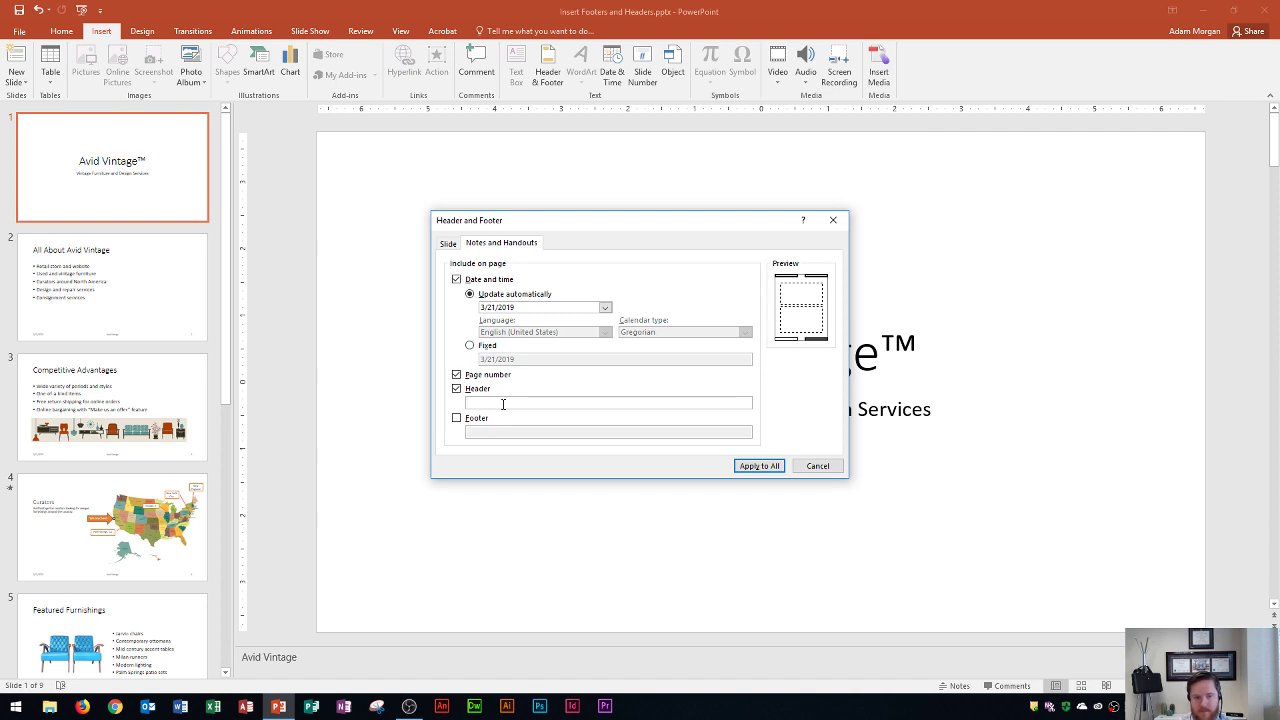
{"action": "type", "text": "Adam Morgan"}
{"action": "left_click", "coordinate": [456, 418]}
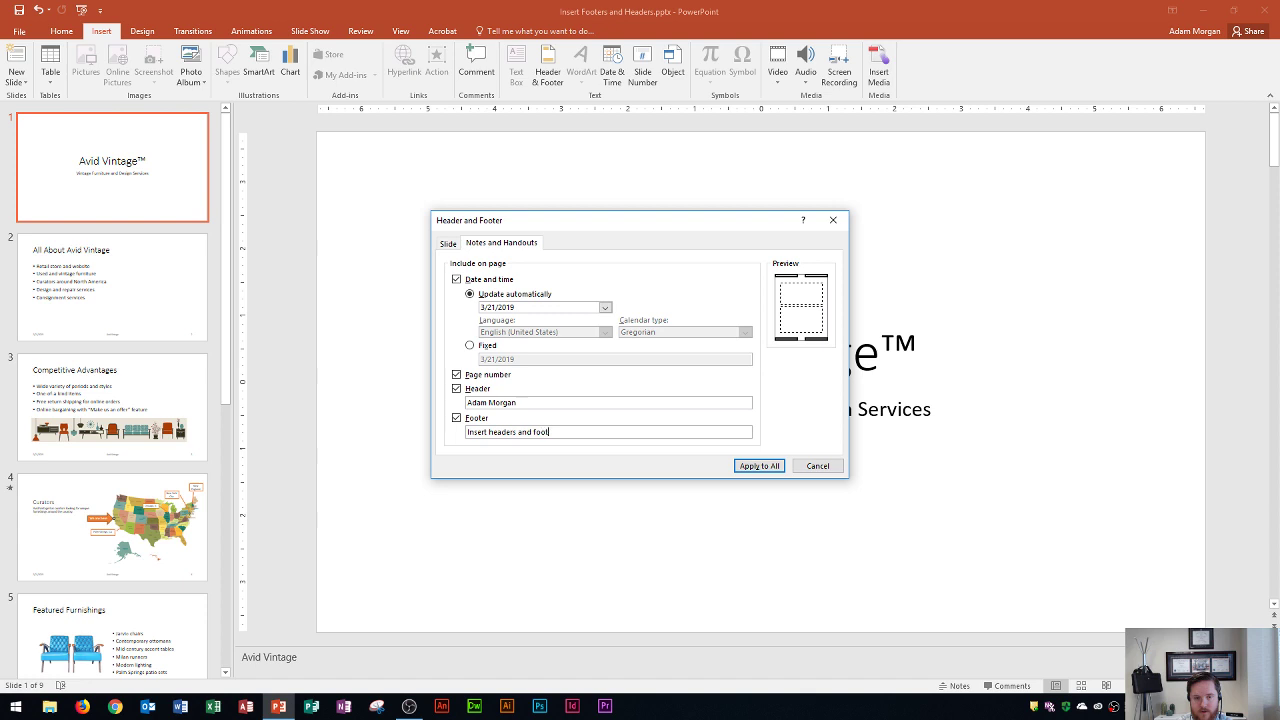
Step: Apply the notes page settings to all pages, recheck them without changes, and open File Info
{"action": "left_click", "coordinate": [760, 466]}
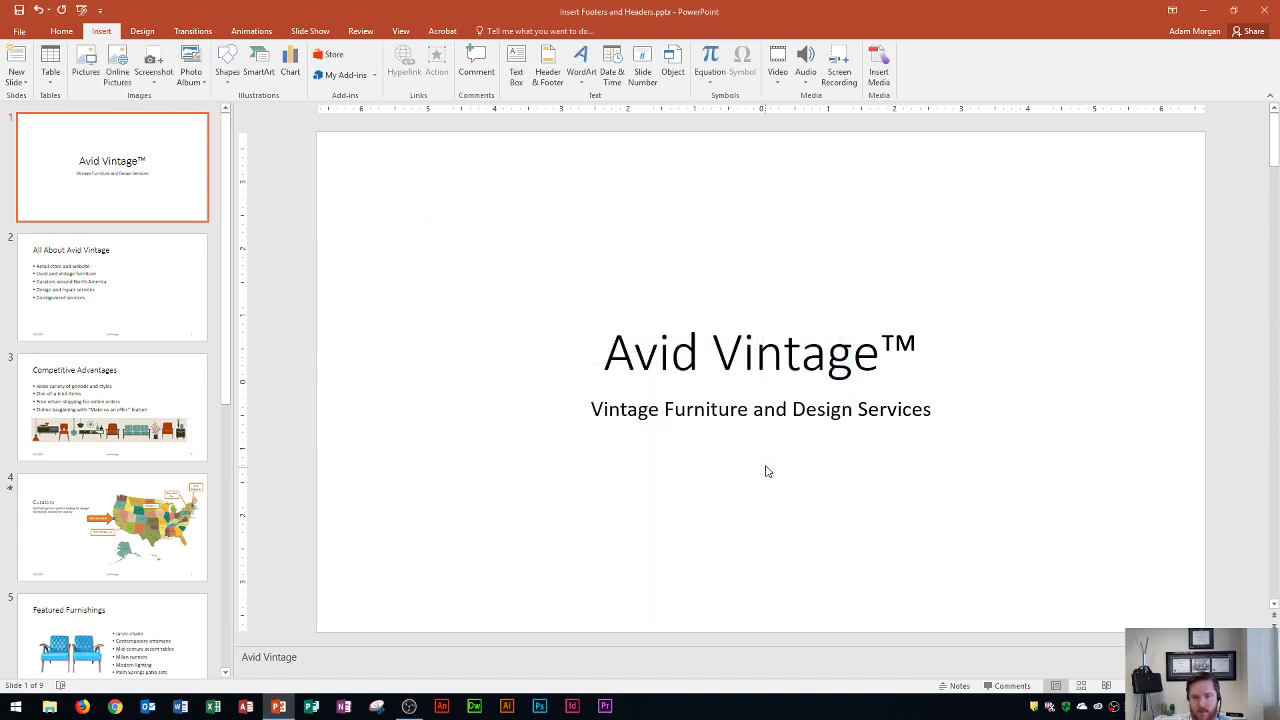
{"action": "scroll", "coordinate": [543, 420], "scroll_direction": "down", "scroll_amount": 1}
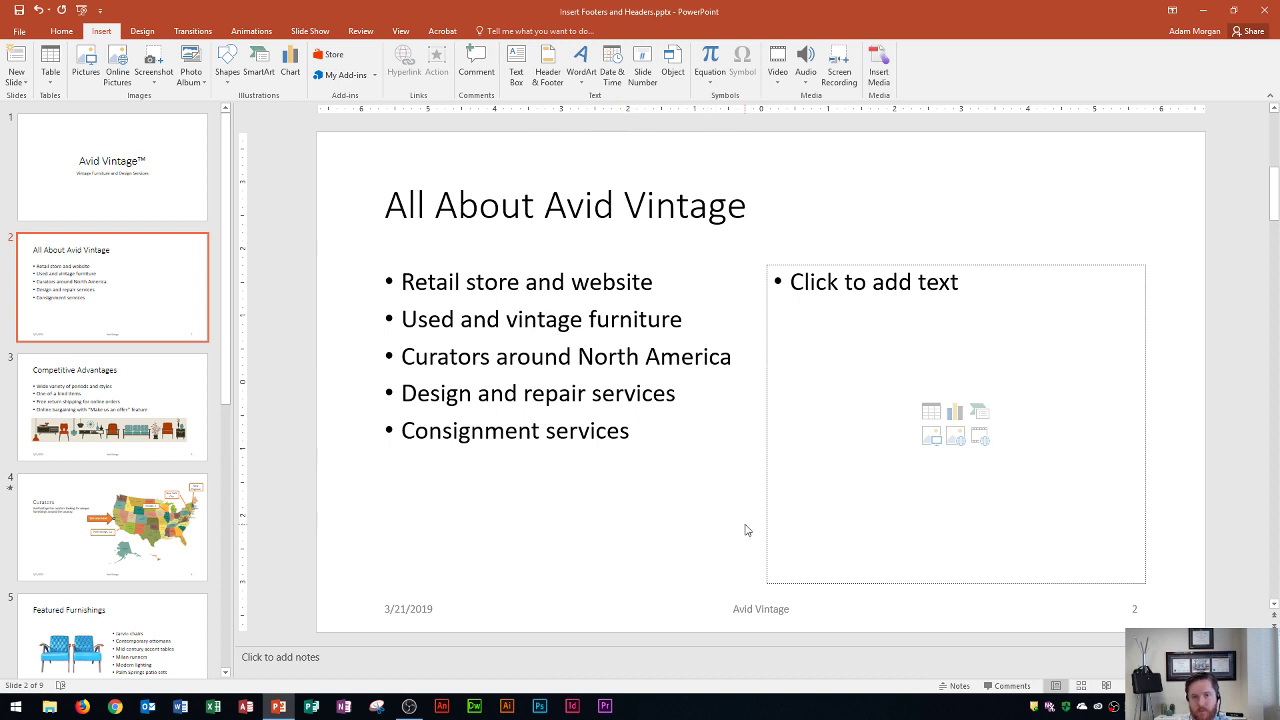
{"action": "left_click", "coordinate": [547, 68]}
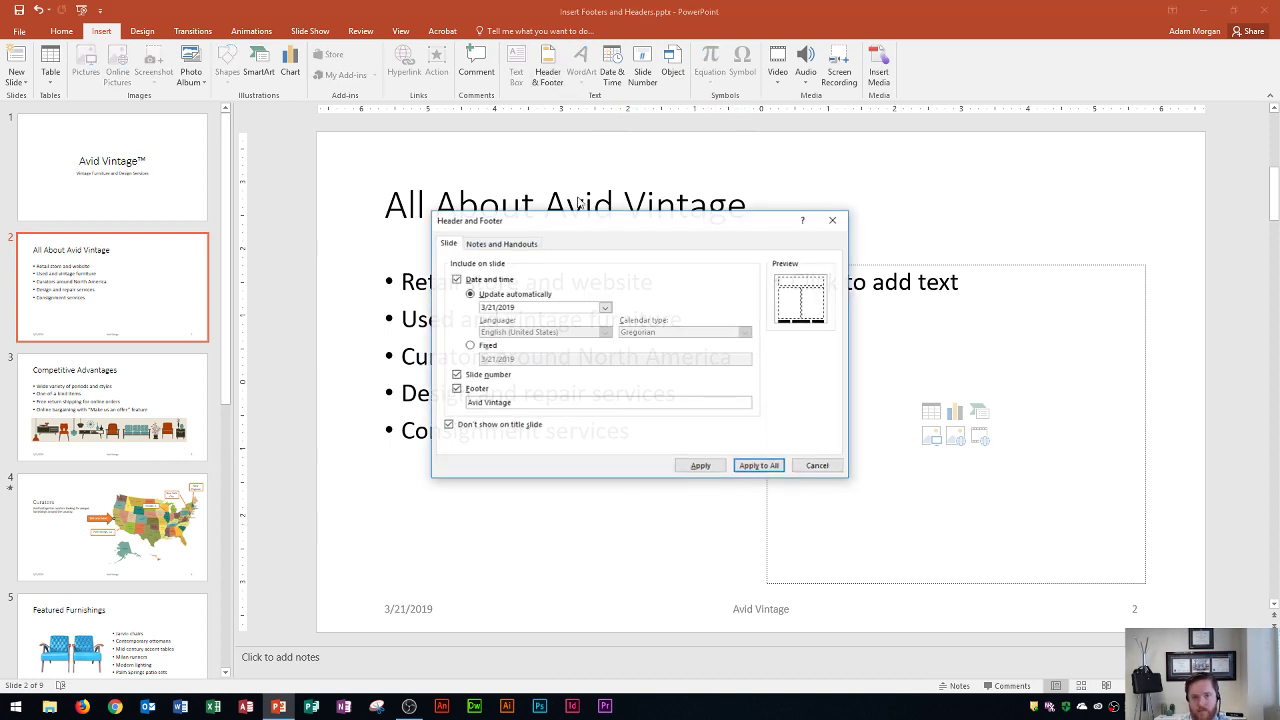
{"action": "left_click", "coordinate": [499, 245]}
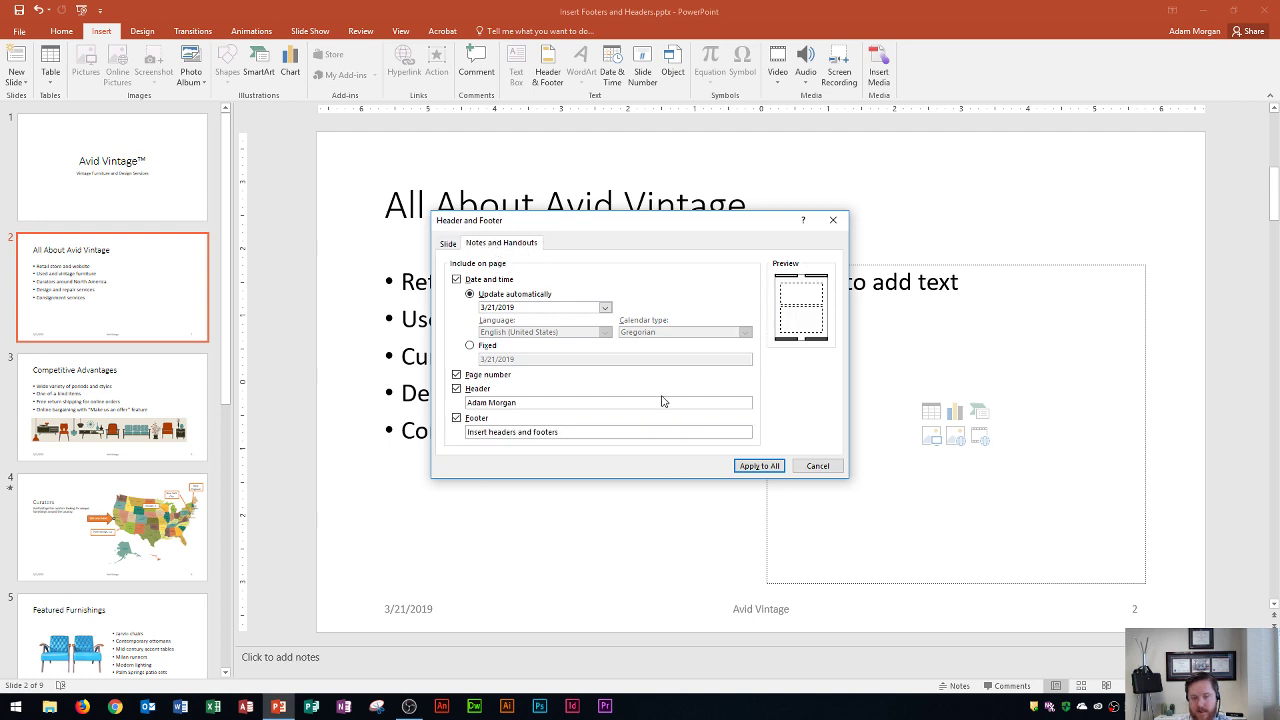
{"action": "left_click", "coordinate": [818, 467]}
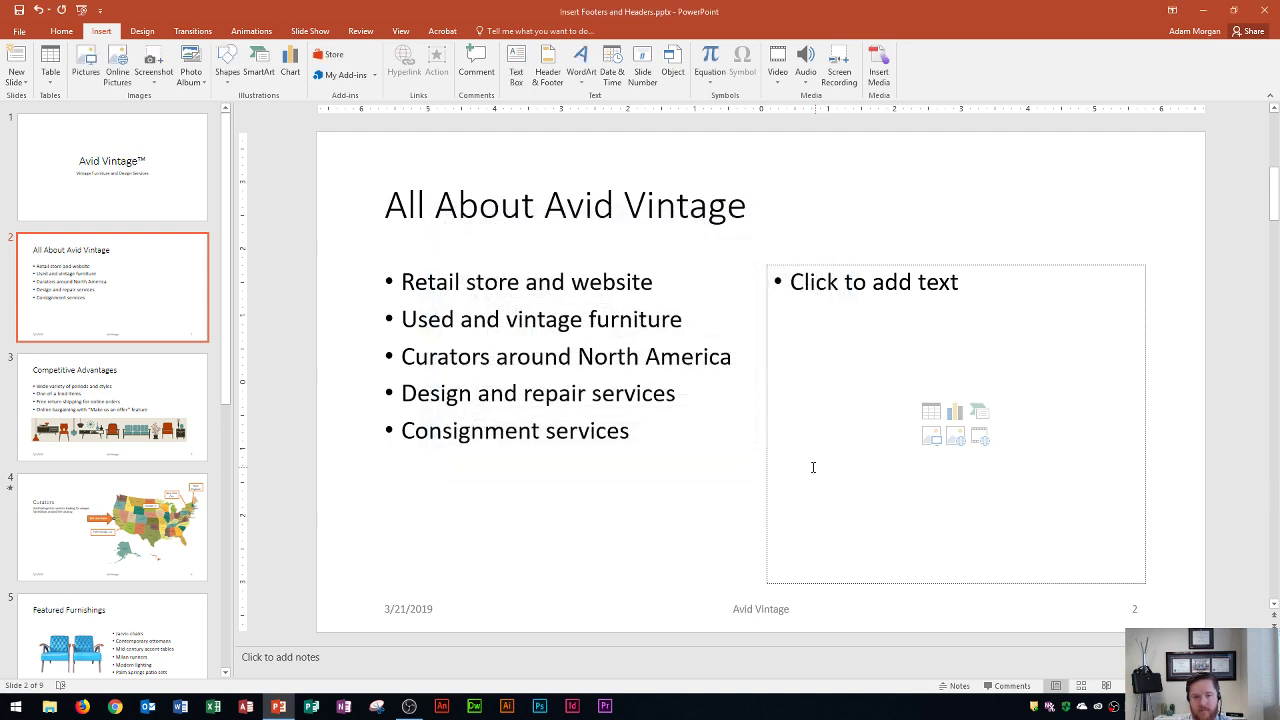
{"action": "left_click", "coordinate": [19, 31]}
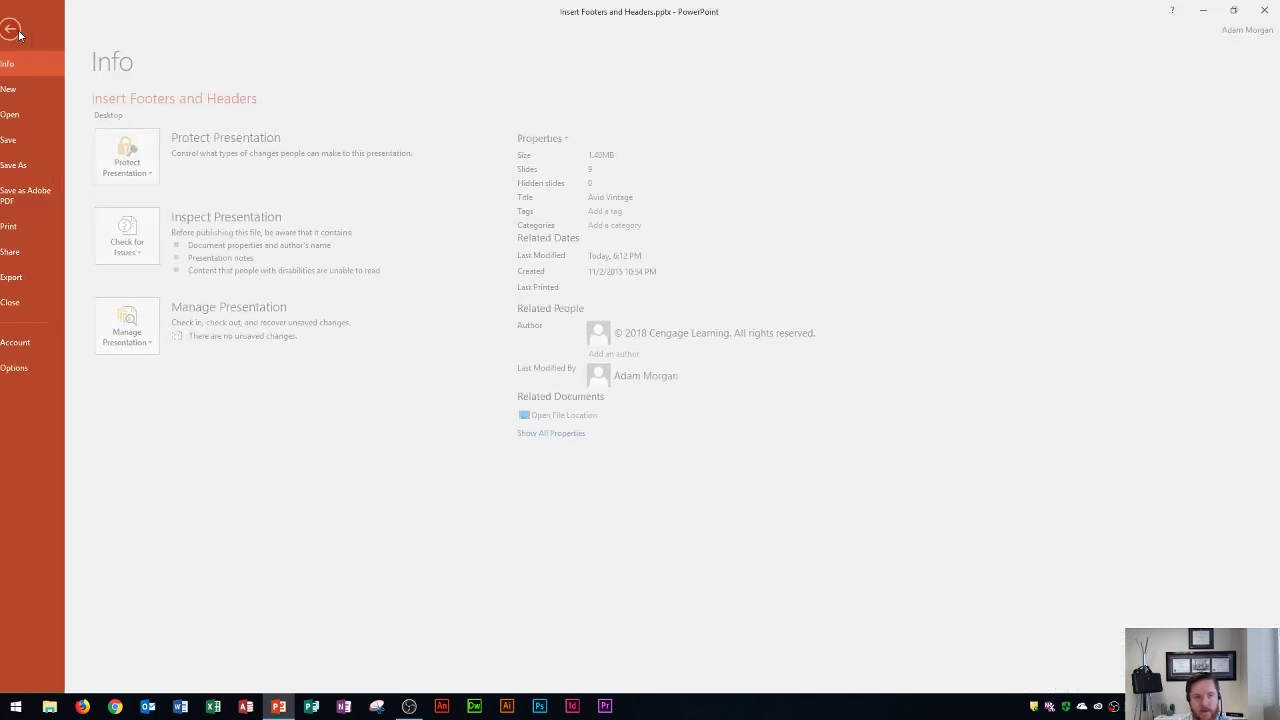
Step: Preview the notes page's header name, date, footer and page number, then return to slide 2
{"action": "left_click", "coordinate": [27, 227]}
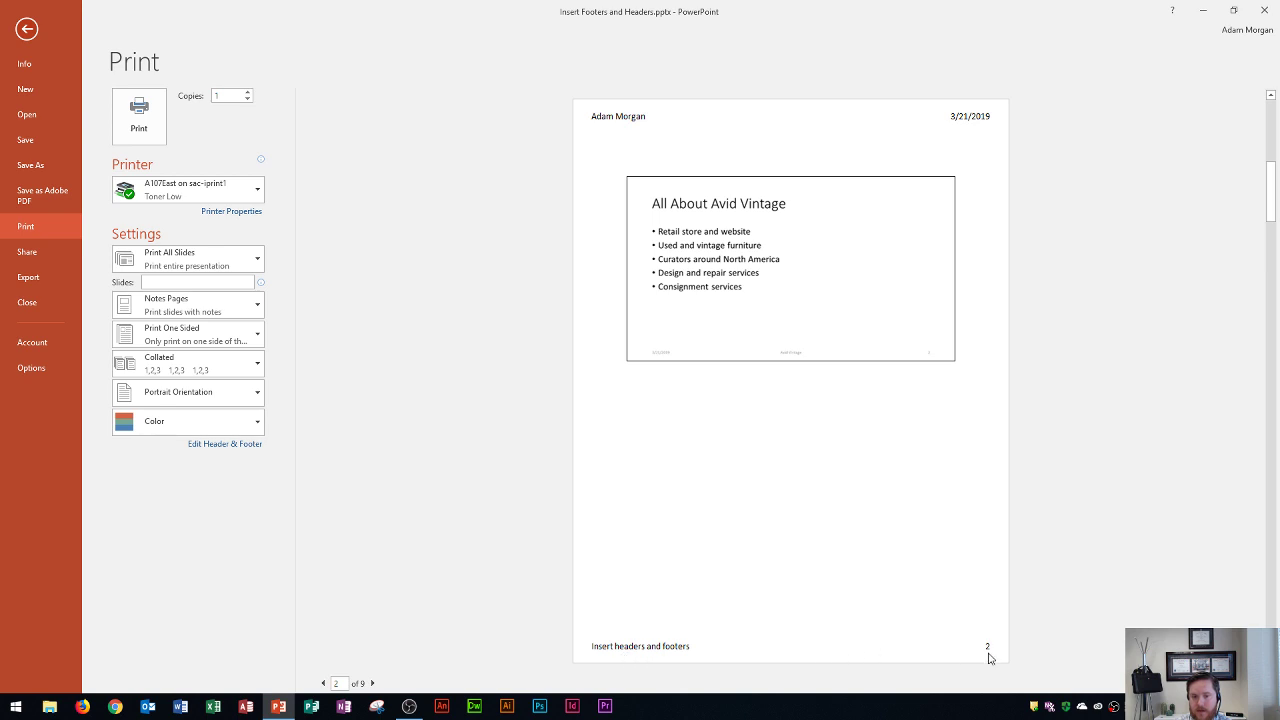
{"action": "left_click", "coordinate": [27, 29]}
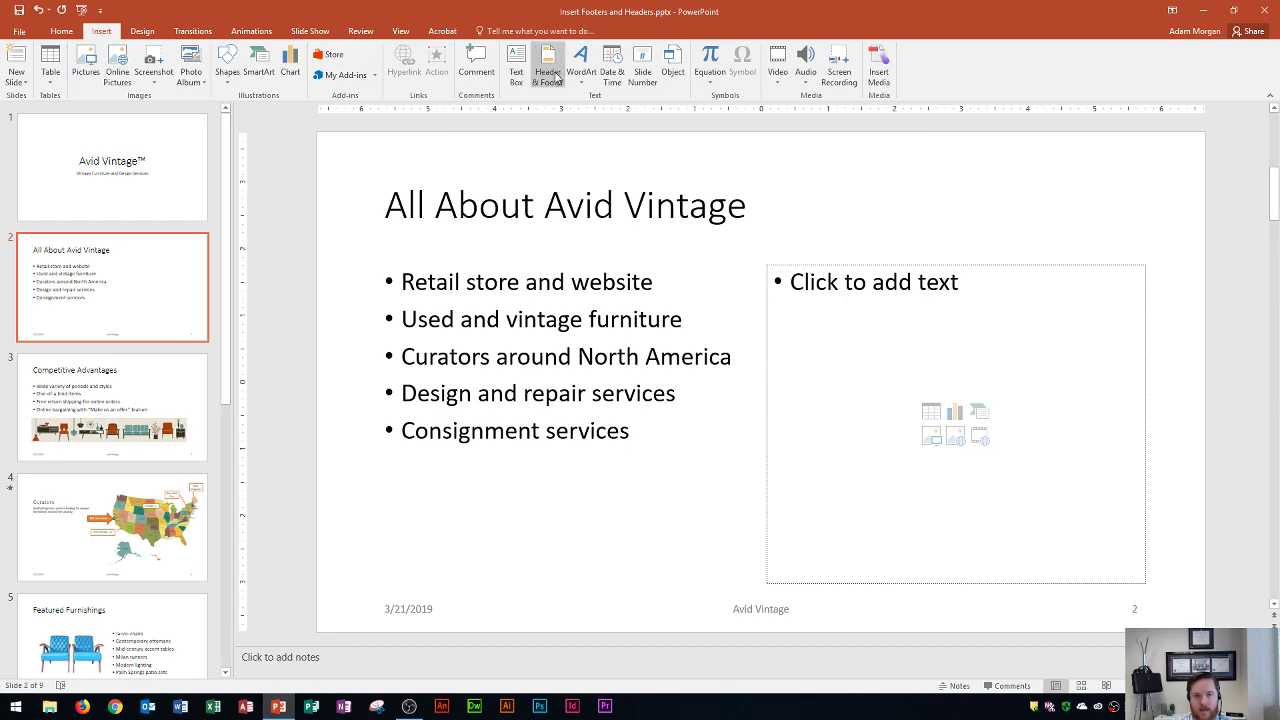
{"action": "left_click", "coordinate": [547, 72]}
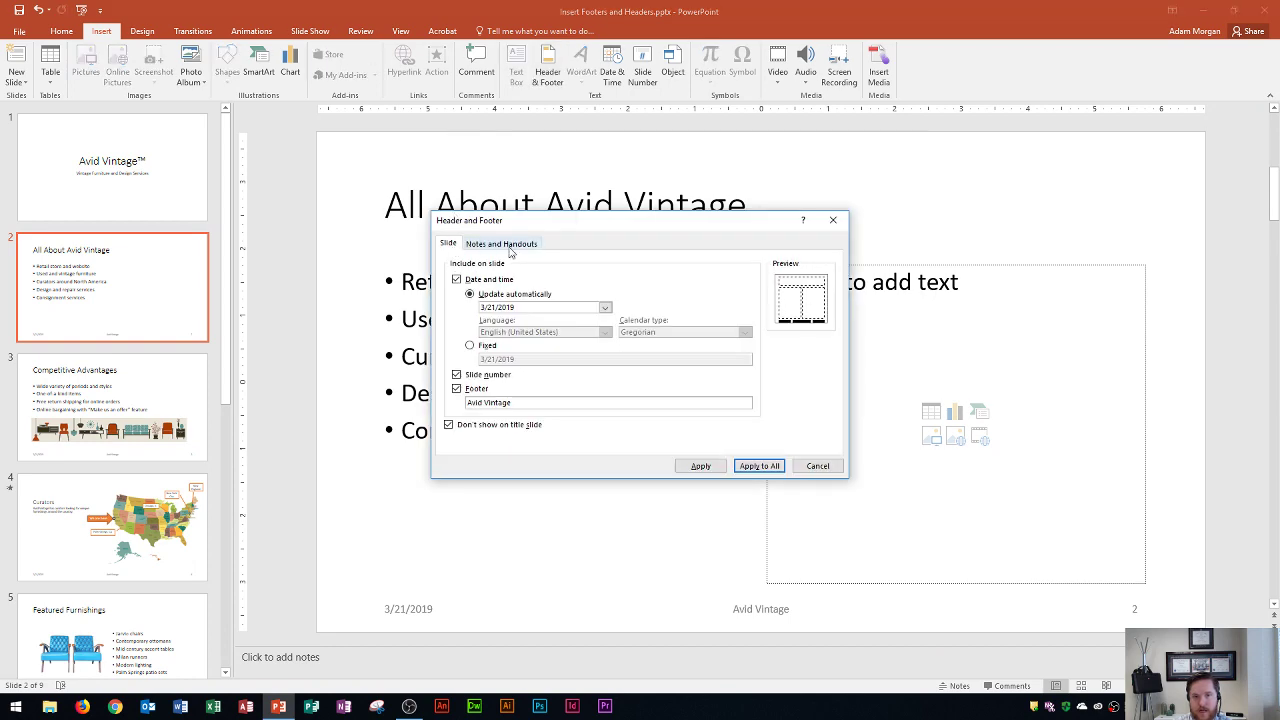
{"action": "left_click", "coordinate": [501, 243]}
{"action": "left_click", "coordinate": [818, 466]}
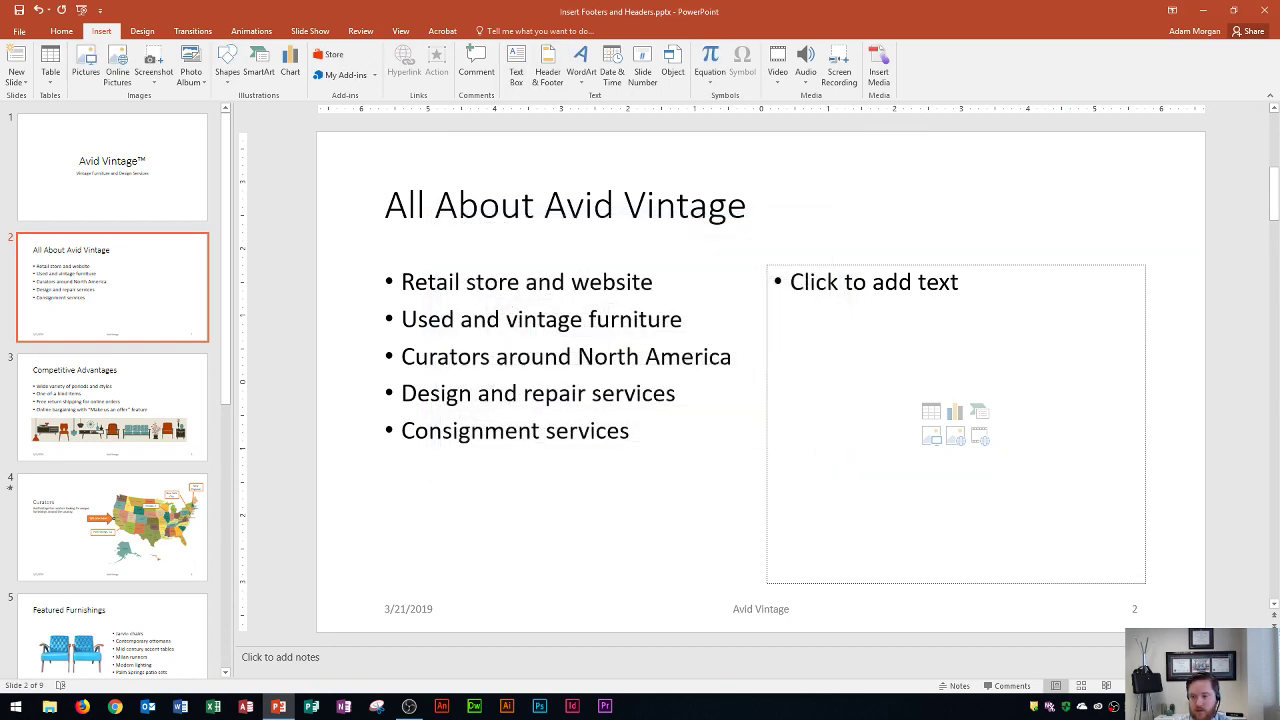